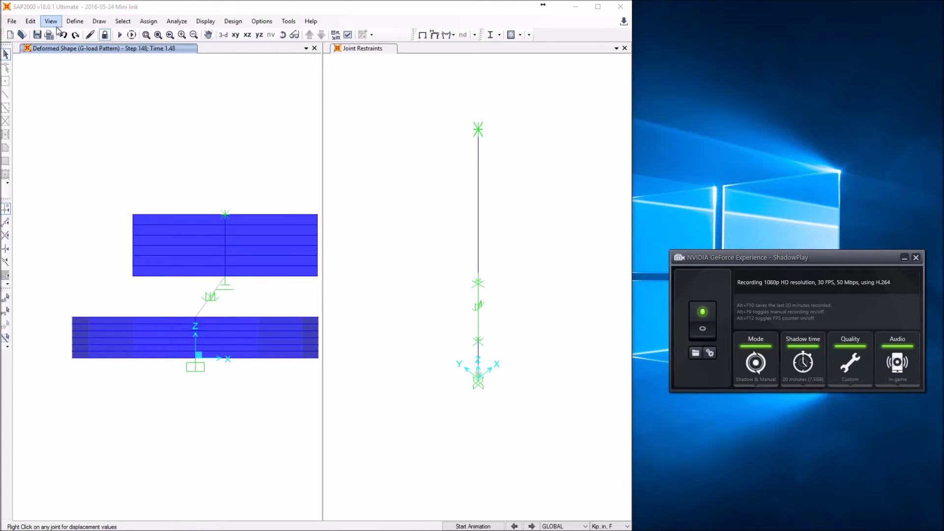
- Show the 15s G-text time-history function graph and open its source data file in WordPad
{"action": "left_click", "coordinate": [75, 21]}
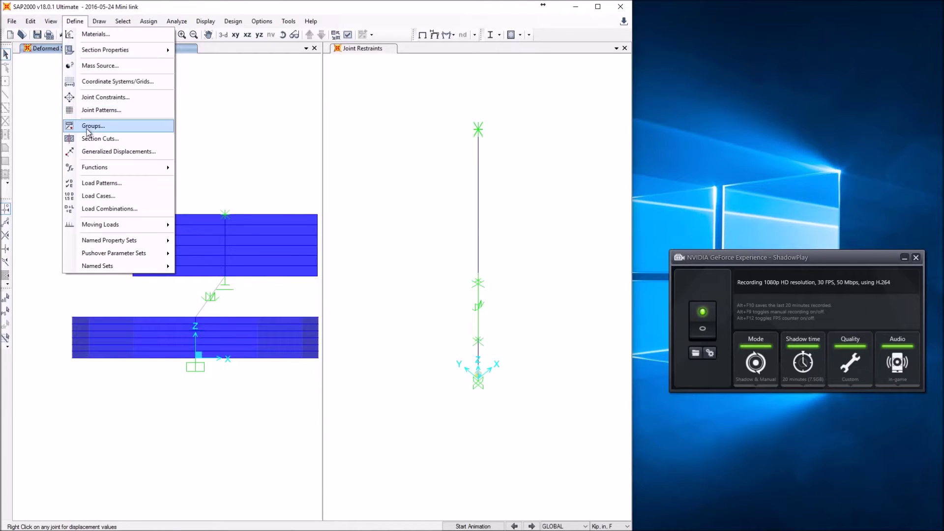
{"action": "mouse_move", "coordinate": [99, 167]}
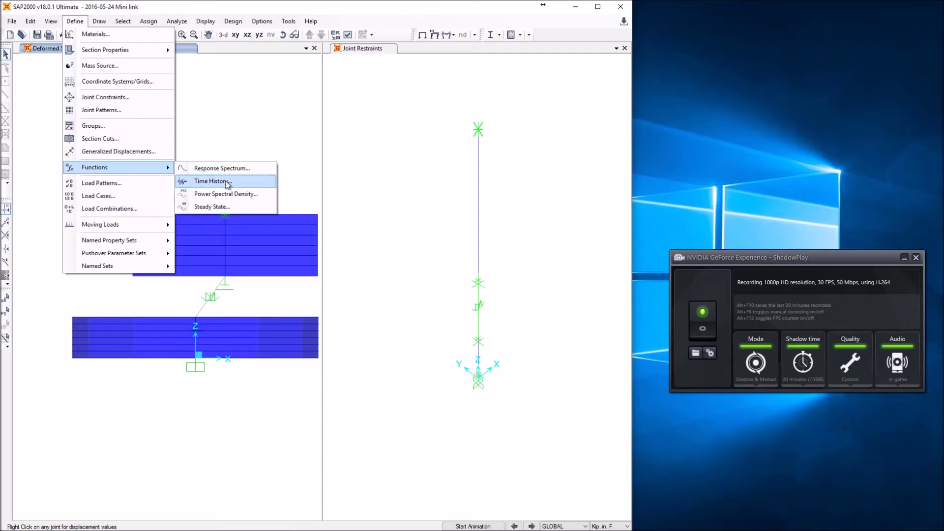
{"action": "left_click", "coordinate": [212, 181]}
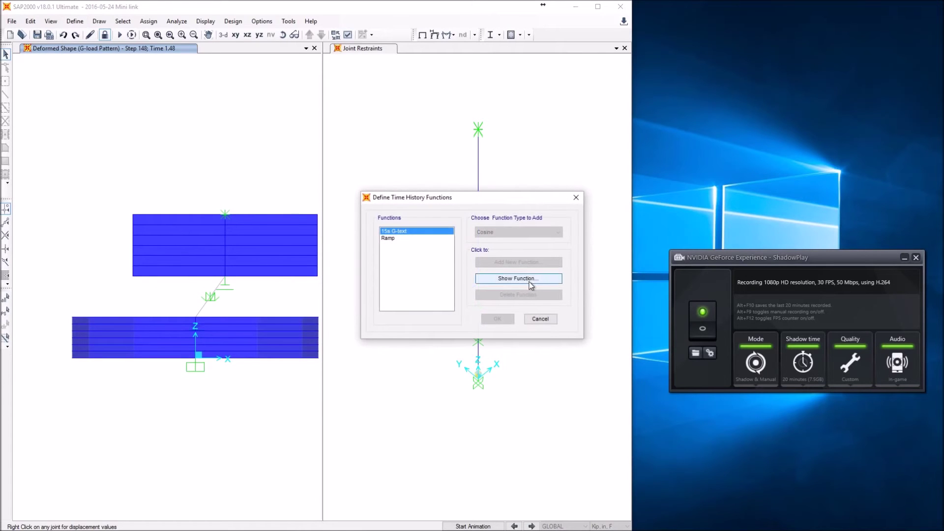
{"action": "left_click", "coordinate": [521, 279]}
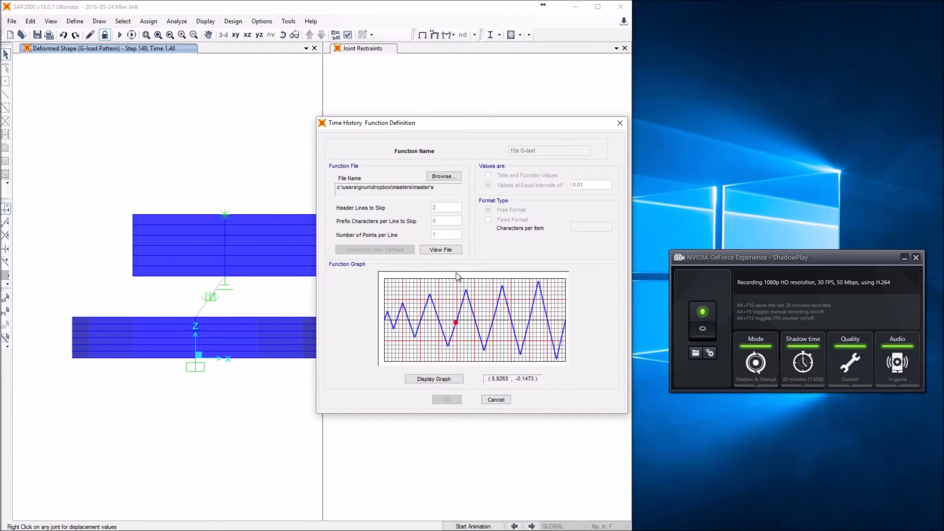
{"action": "left_click", "coordinate": [441, 249]}
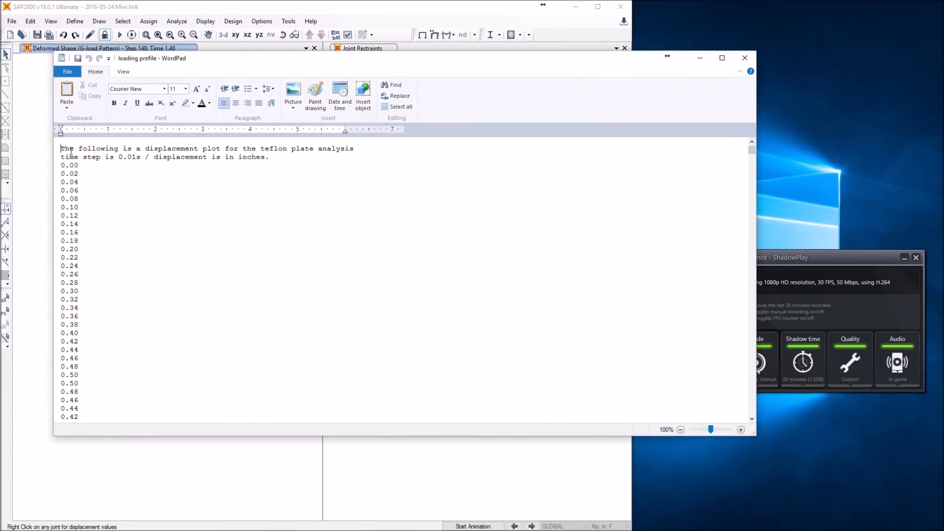
{"action": "left_click_drag", "start_coordinate": [62, 144], "coordinate": [265, 157]}
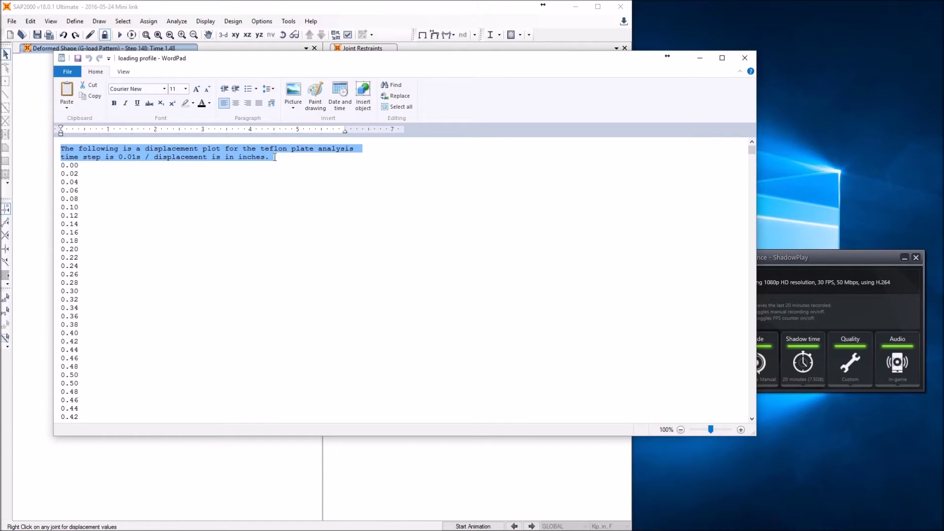
{"action": "left_click_drag", "start_coordinate": [275, 157], "coordinate": [313, 393]}
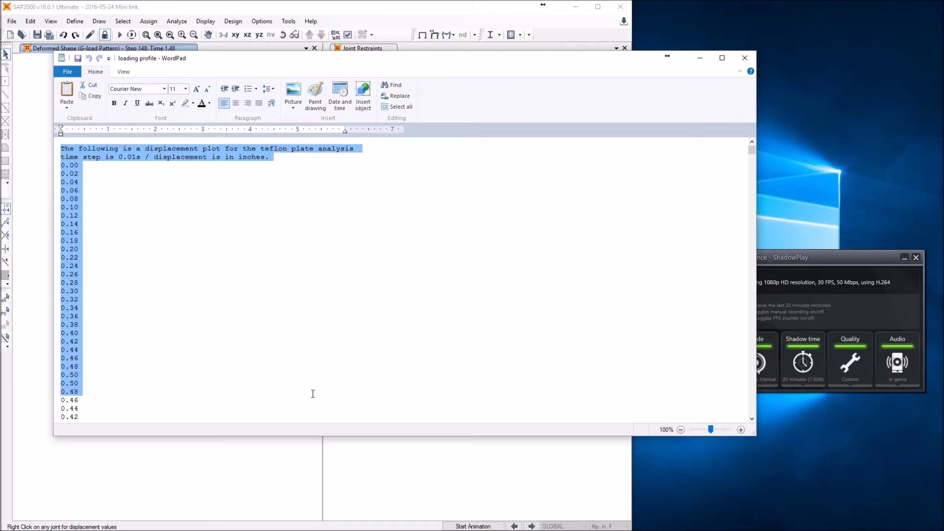
{"action": "double_click", "coordinate": [249, 158]}
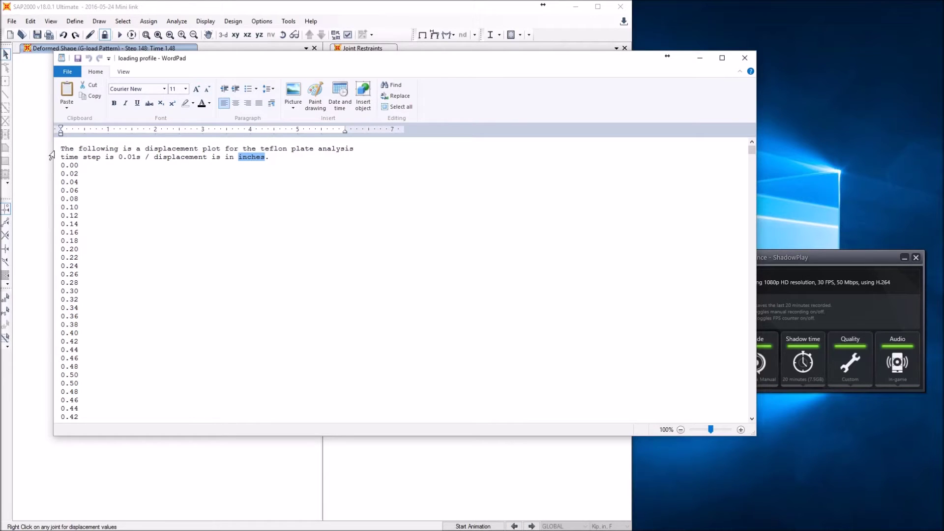
{"action": "left_click_drag", "start_coordinate": [63, 157], "coordinate": [144, 158]}
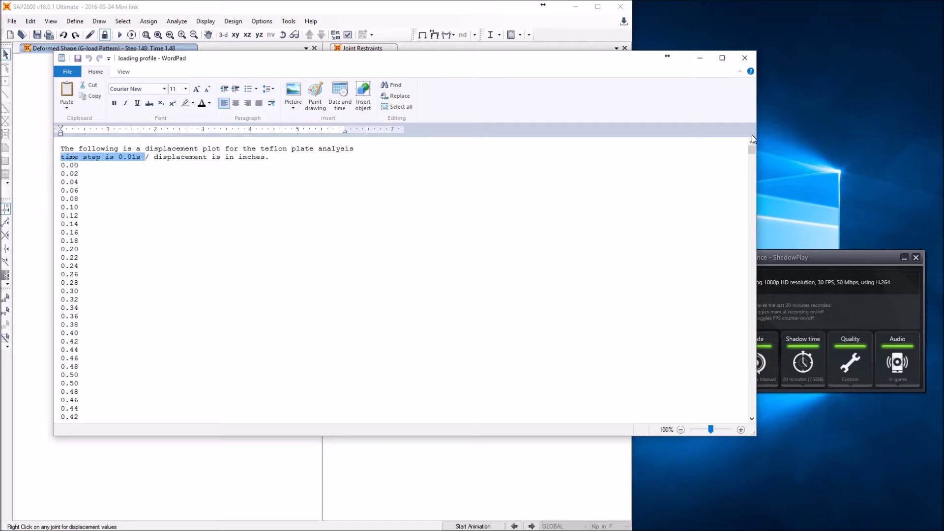
{"action": "left_click", "coordinate": [744, 59]}
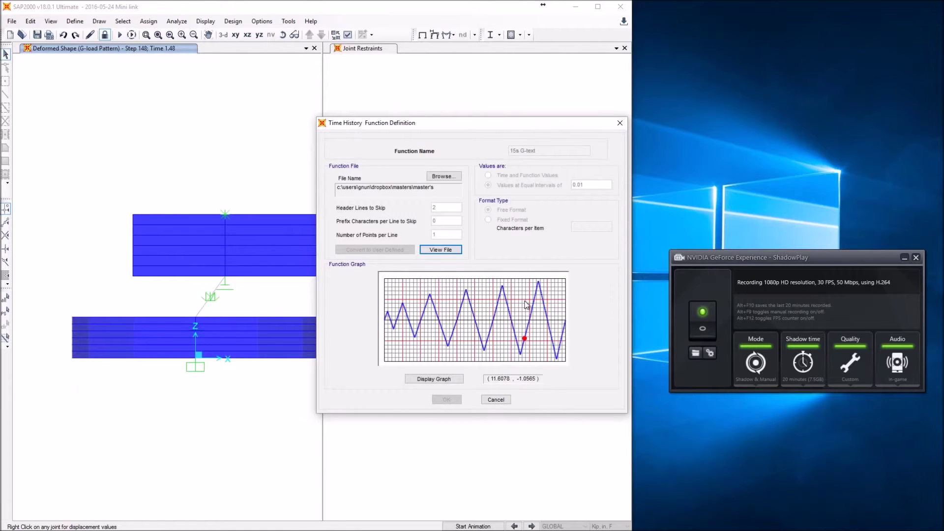
- Close the time-history function dialogs and maximize the SAP2000 window
{"action": "left_click", "coordinate": [904, 259]}
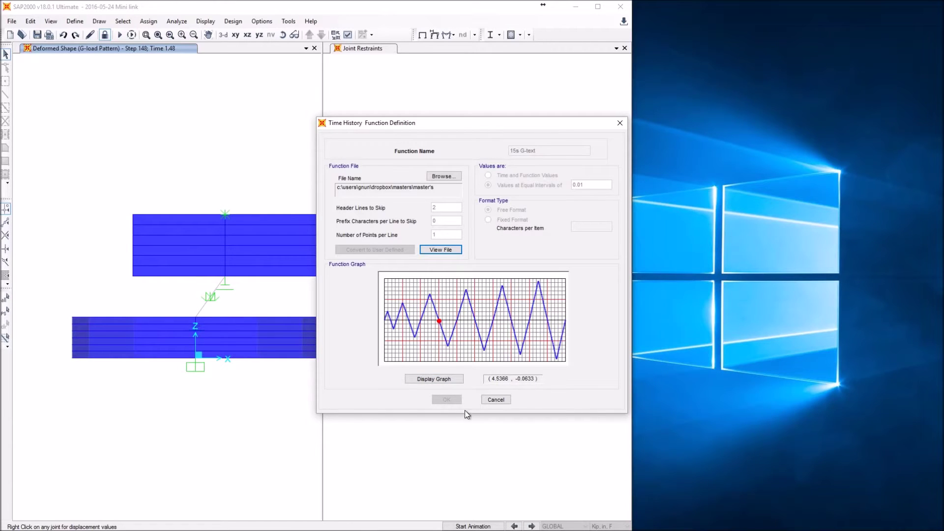
{"action": "left_click", "coordinate": [496, 400]}
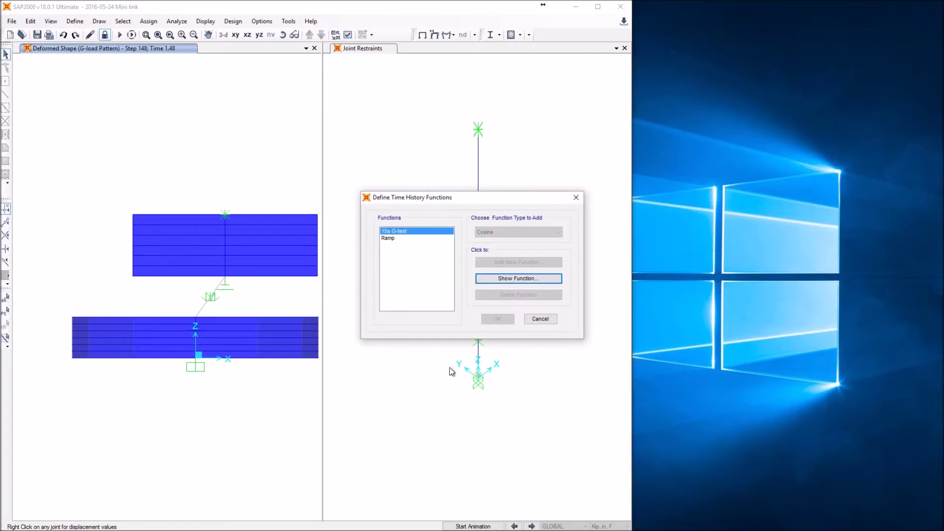
{"action": "left_click", "coordinate": [540, 319]}
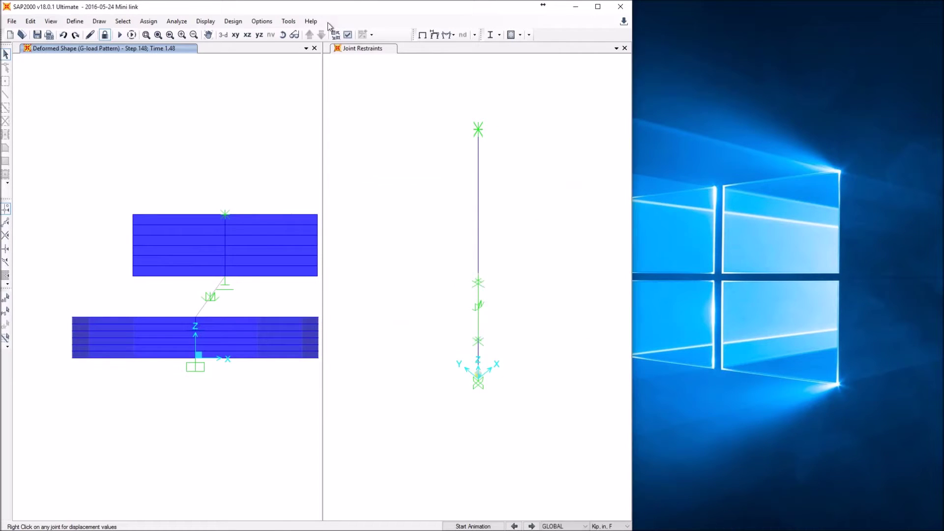
{"action": "left_click", "coordinate": [598, 7]}
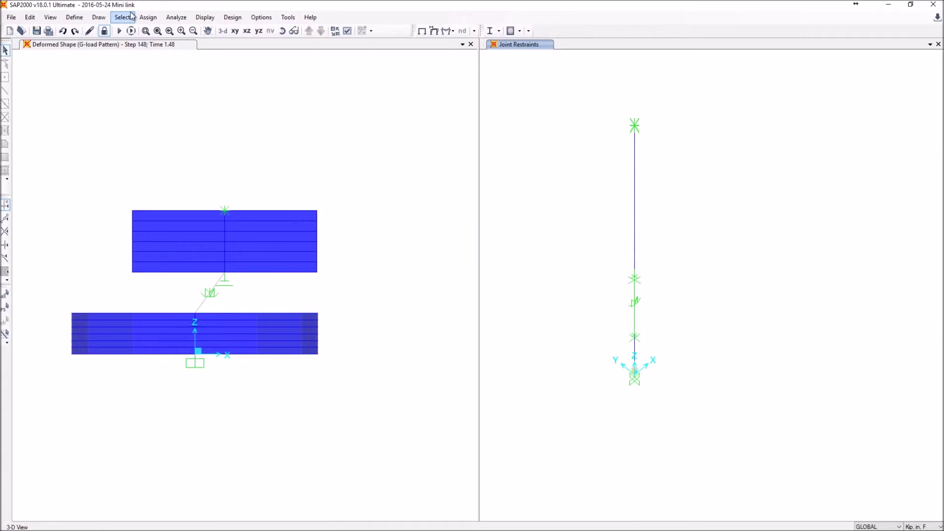
- Unlock the model, confirming deletion of the analysis results
{"action": "left_click", "coordinate": [76, 19]}
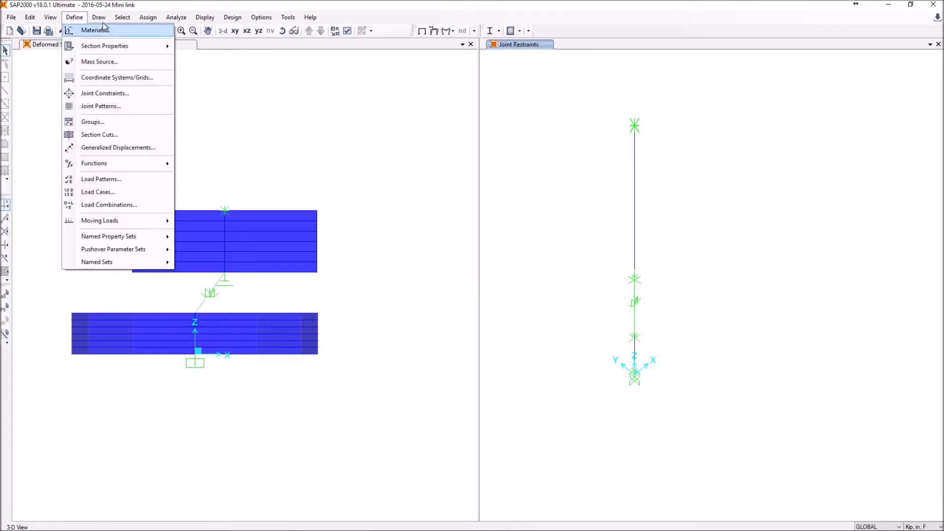
{"action": "left_click", "coordinate": [74, 17]}
{"action": "left_click", "coordinate": [122, 18]}
{"action": "left_click", "coordinate": [105, 31]}
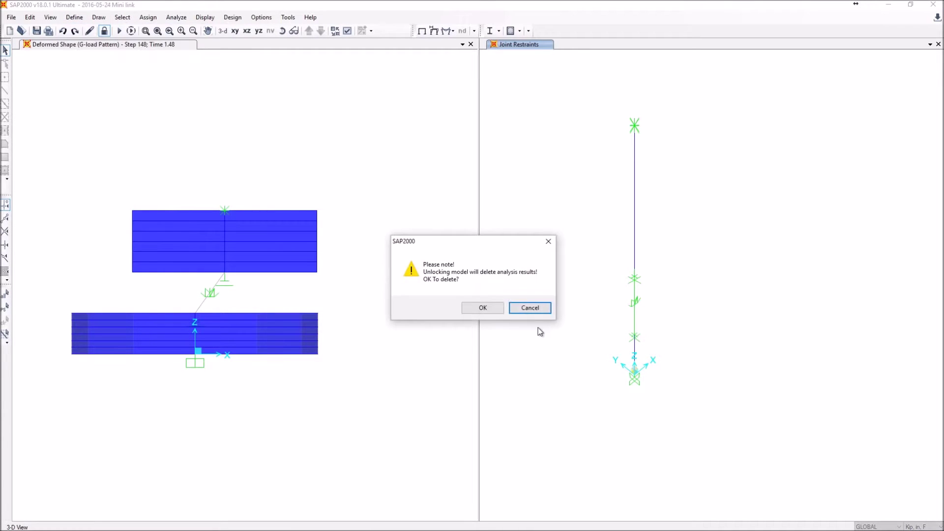
{"action": "left_click", "coordinate": [483, 308]}
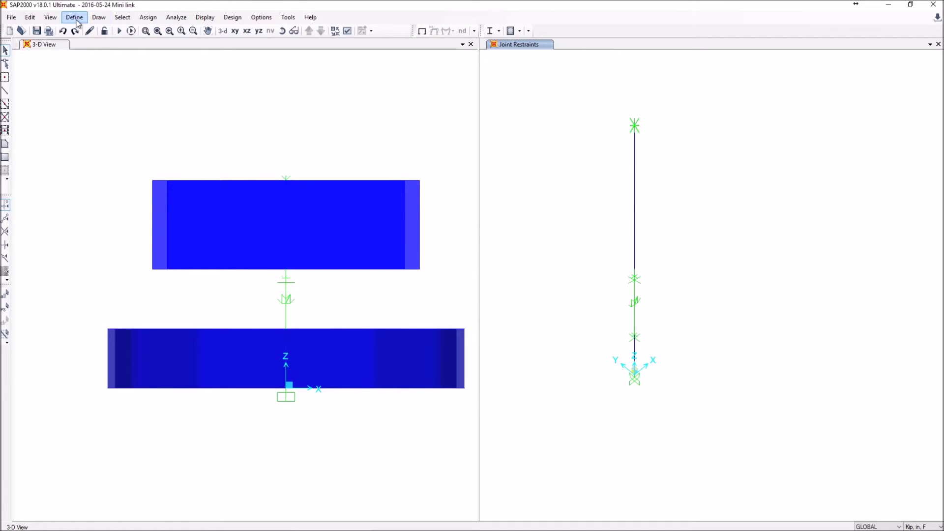
- Review the 18" [ ] column tube section: 18 by 18, 1 thick, A992Fy50 material
{"action": "left_click", "coordinate": [74, 17]}
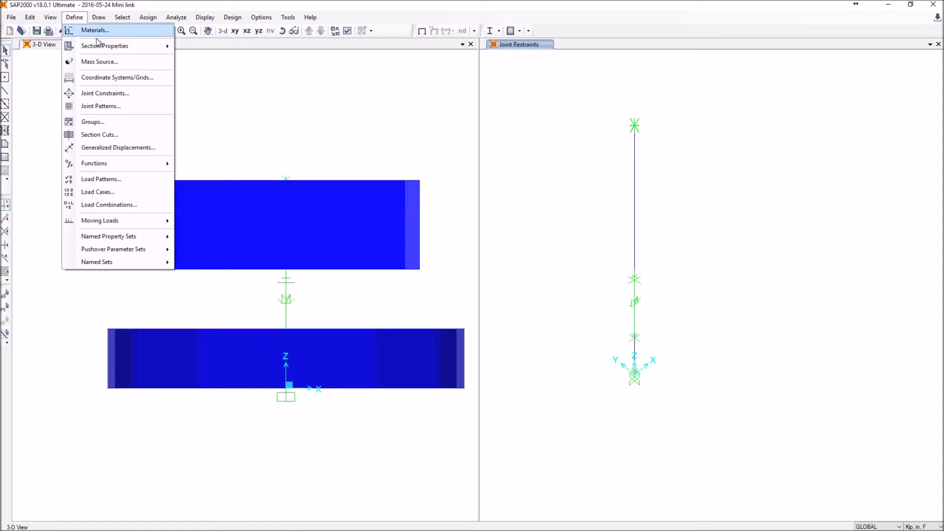
{"action": "mouse_move", "coordinate": [105, 46]}
{"action": "left_click", "coordinate": [231, 62]}
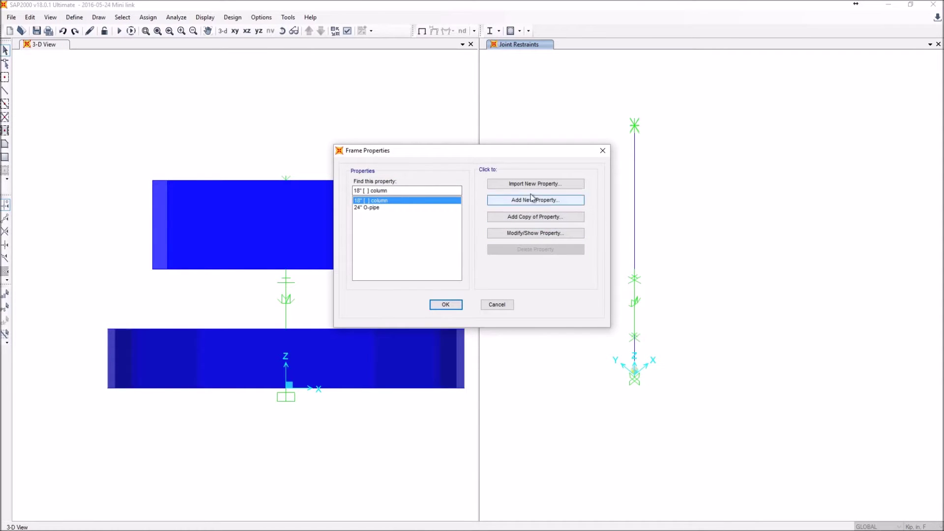
{"action": "left_click", "coordinate": [529, 232]}
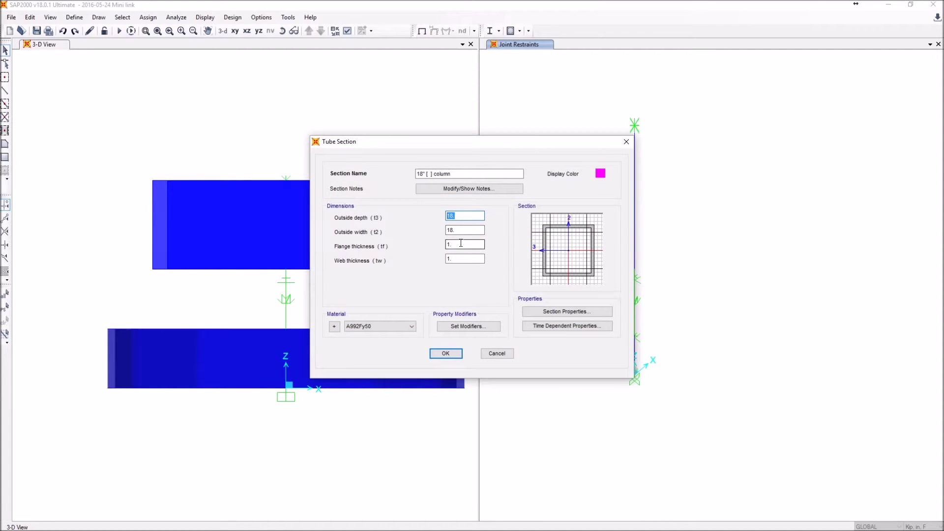
{"action": "left_click", "coordinate": [463, 244]}
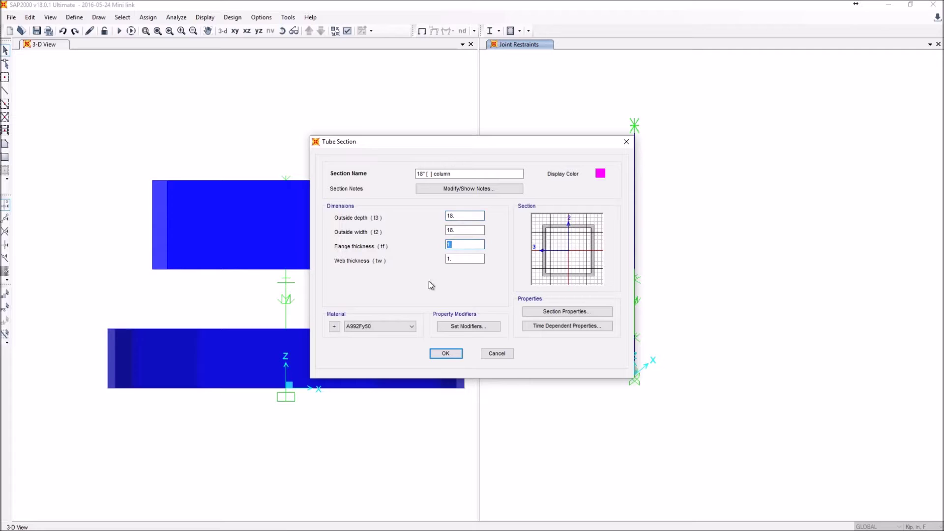
{"action": "left_click", "coordinate": [364, 327]}
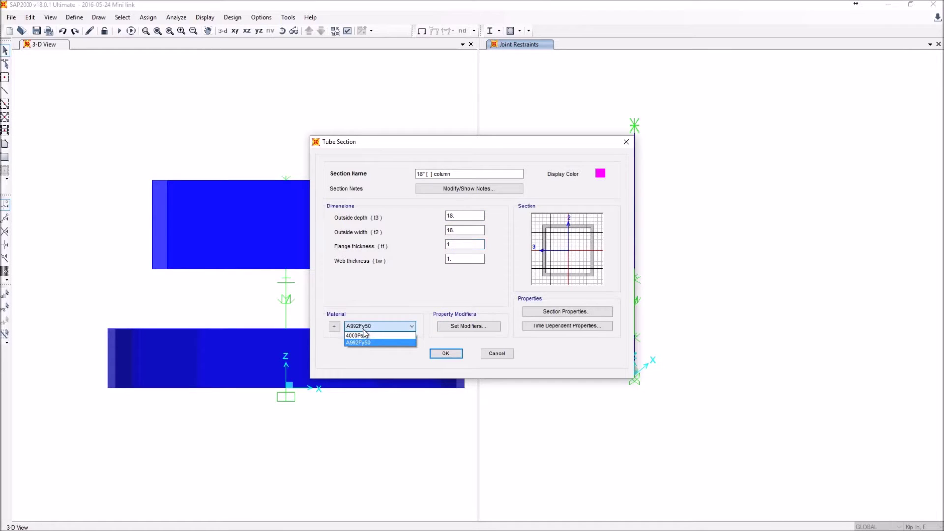
{"action": "left_click", "coordinate": [410, 307]}
- Inspect the column's computed section properties, then close them
{"action": "left_click", "coordinate": [562, 315]}
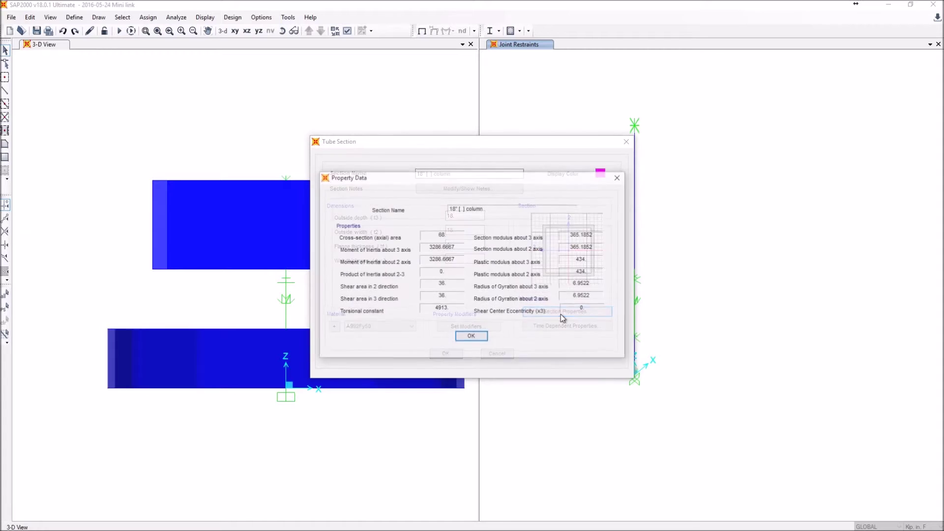
{"action": "left_click_drag", "start_coordinate": [498, 178], "coordinate": [498, 350]}
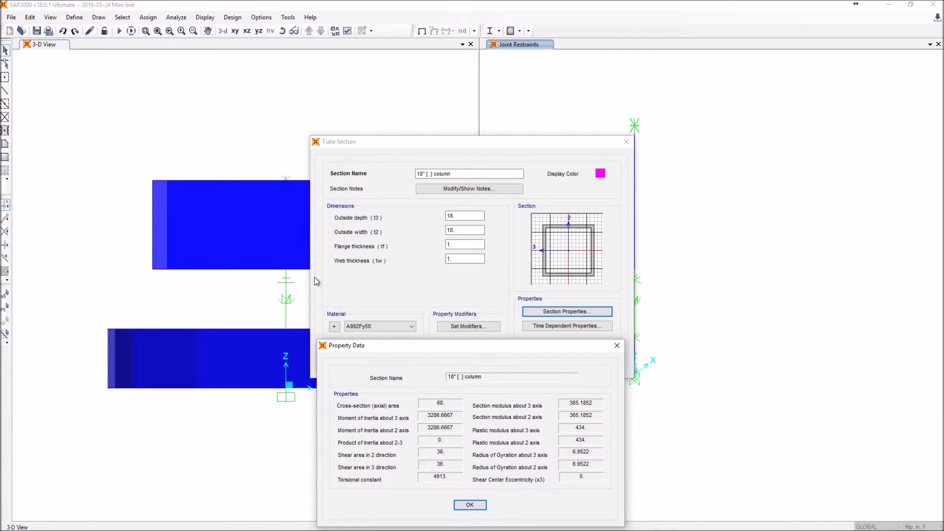
{"action": "left_click", "coordinate": [479, 505]}
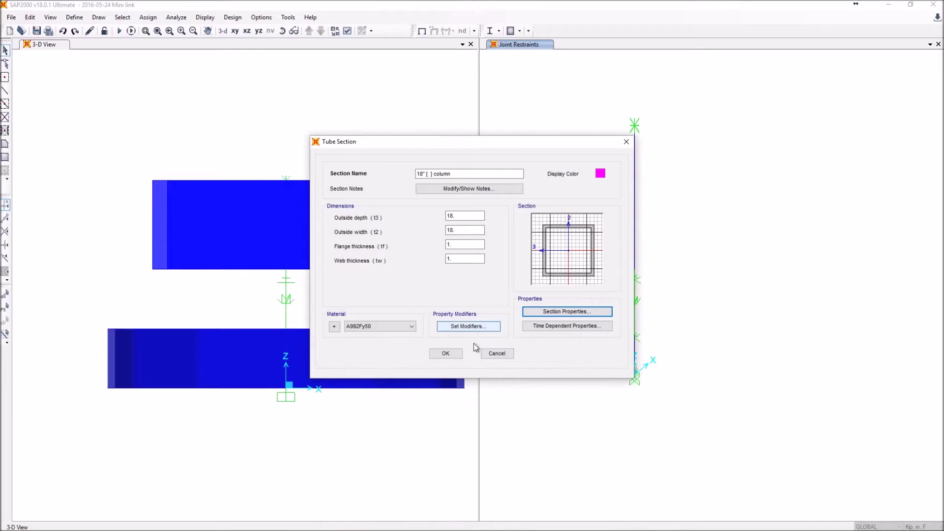
- Close the tube section unchanged and view the 24" O-pipe section definition
{"action": "left_click", "coordinate": [497, 353]}
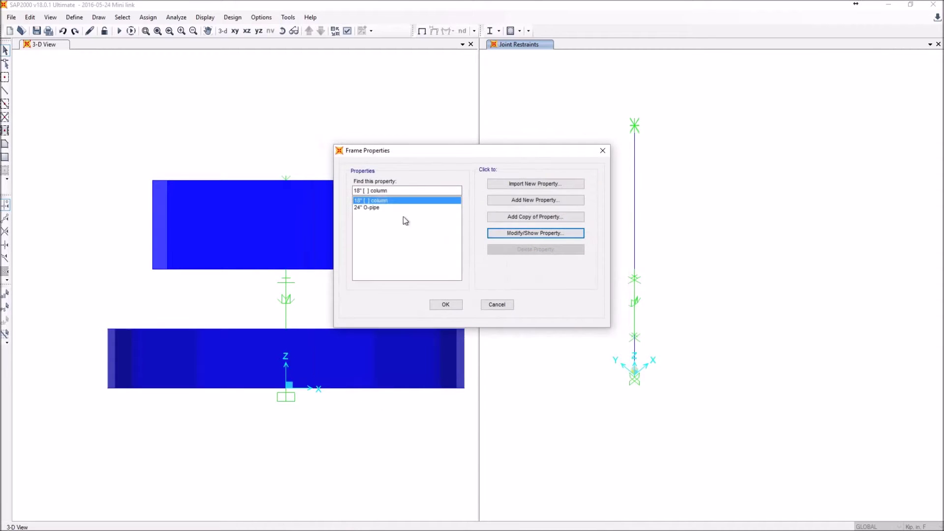
{"action": "left_click", "coordinate": [370, 207]}
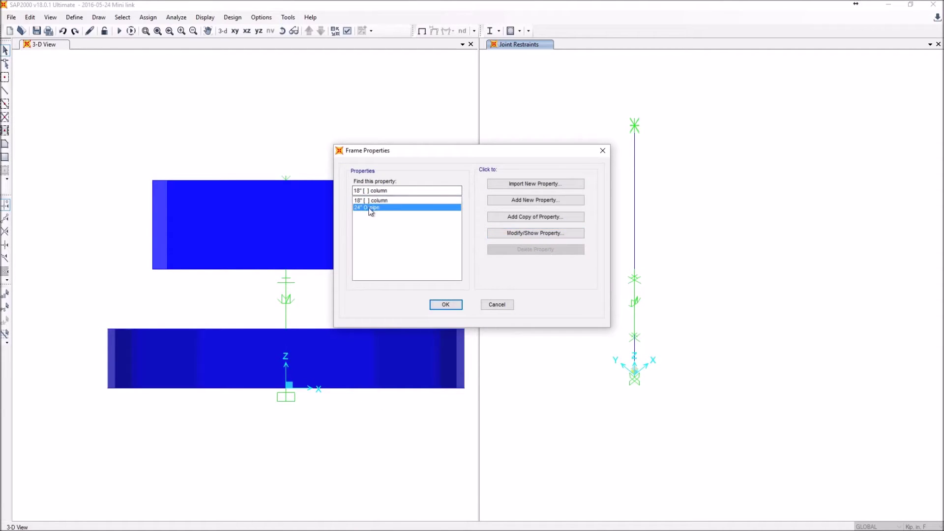
{"action": "left_click", "coordinate": [532, 238]}
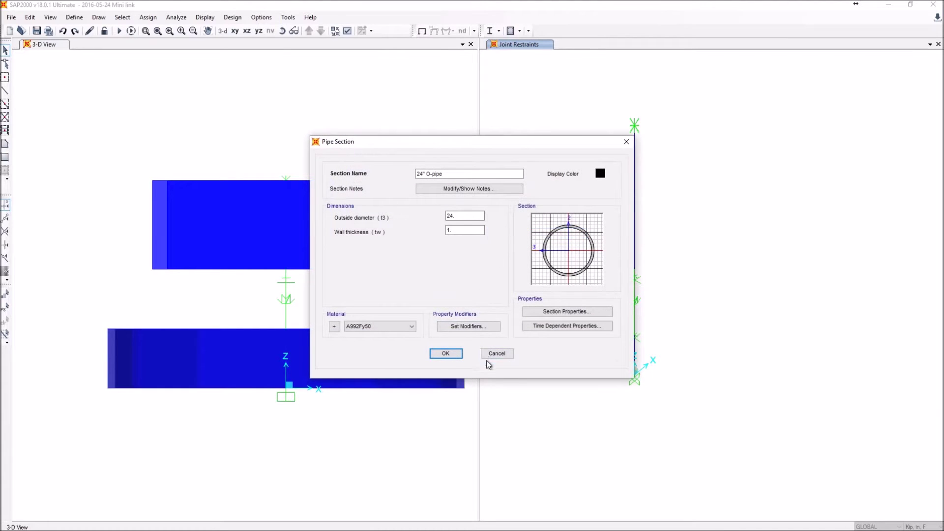
- Check the pipe's computed section properties and stiffness modifiers without changing them
{"action": "left_click", "coordinate": [580, 311]}
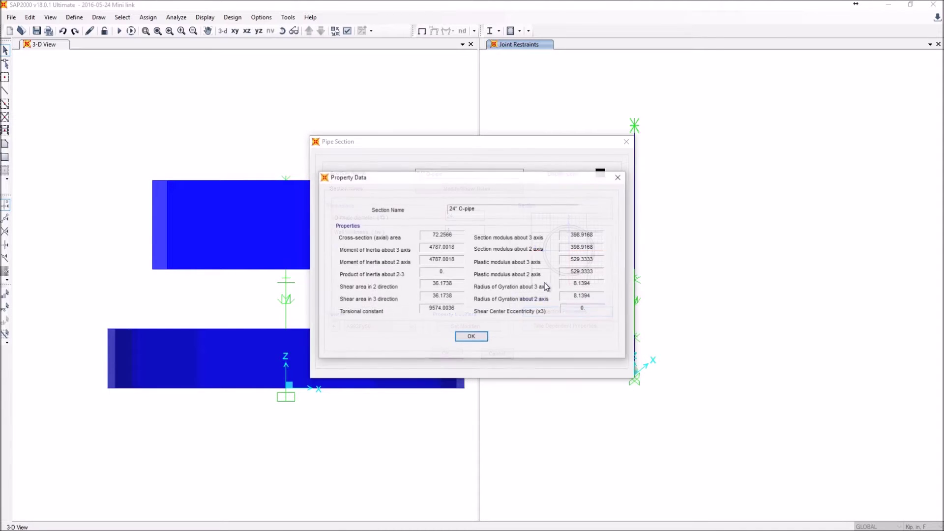
{"action": "left_click_drag", "start_coordinate": [488, 178], "coordinate": [489, 339]}
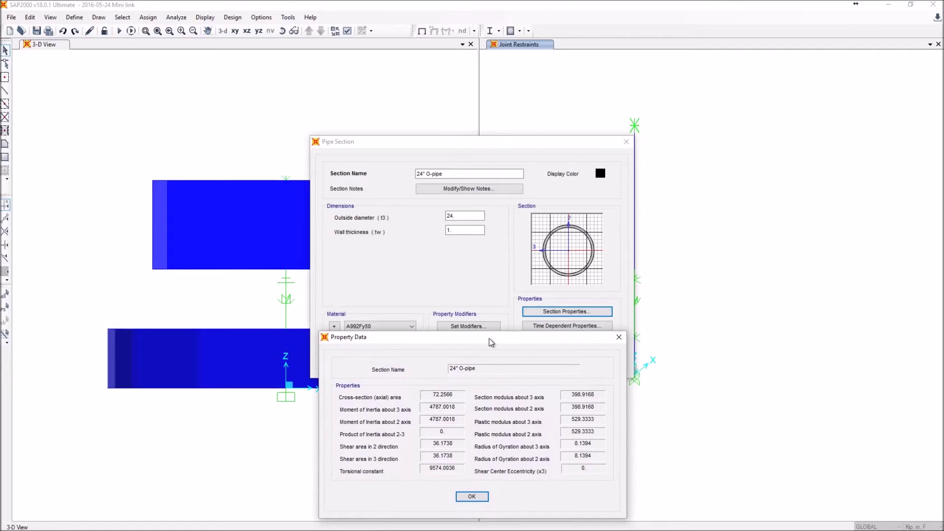
{"action": "left_click", "coordinate": [622, 339]}
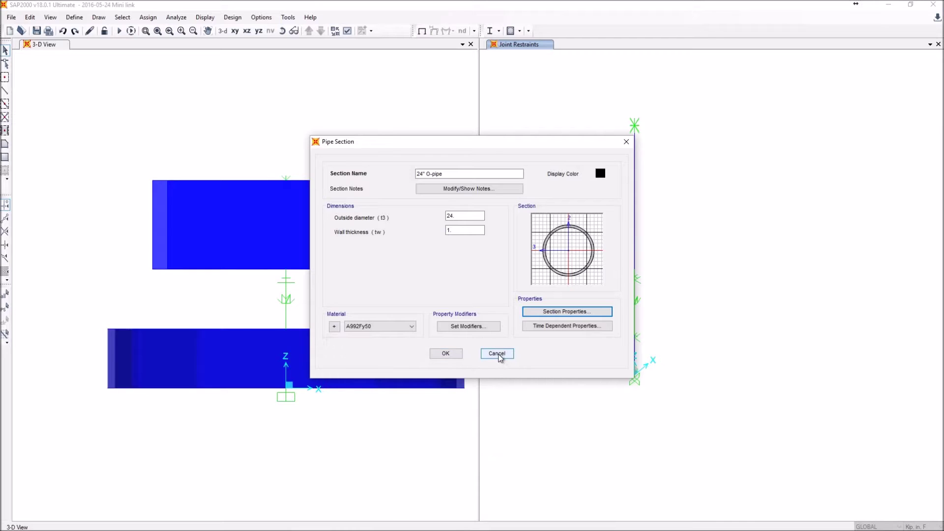
{"action": "left_click", "coordinate": [474, 327]}
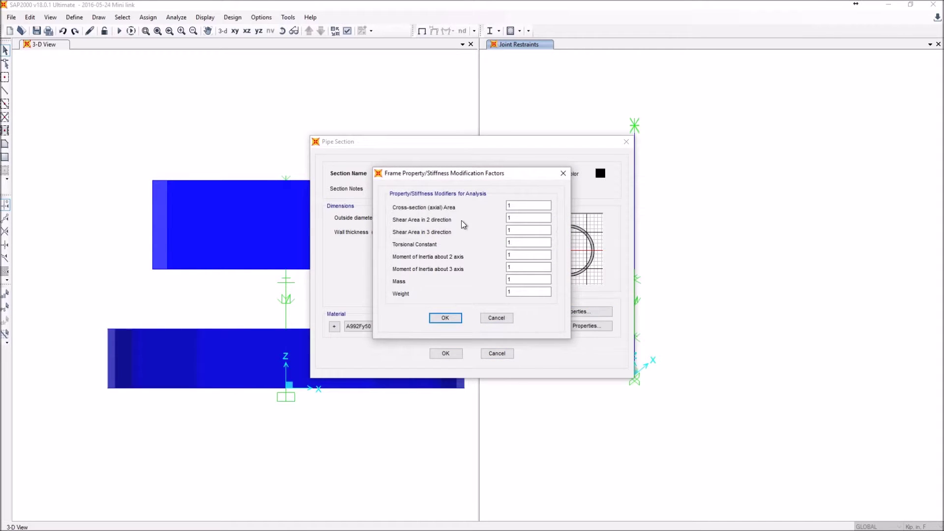
{"action": "left_click", "coordinate": [497, 318]}
- Change the 18" [ ] column's torsional constant modifier from 10000 to 1 and apply
{"action": "left_click", "coordinate": [625, 142]}
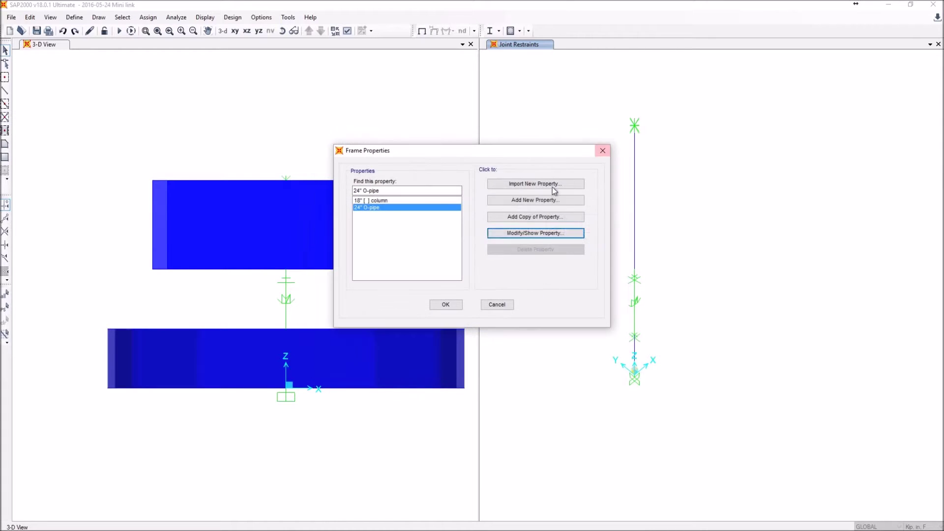
{"action": "left_click", "coordinate": [408, 201]}
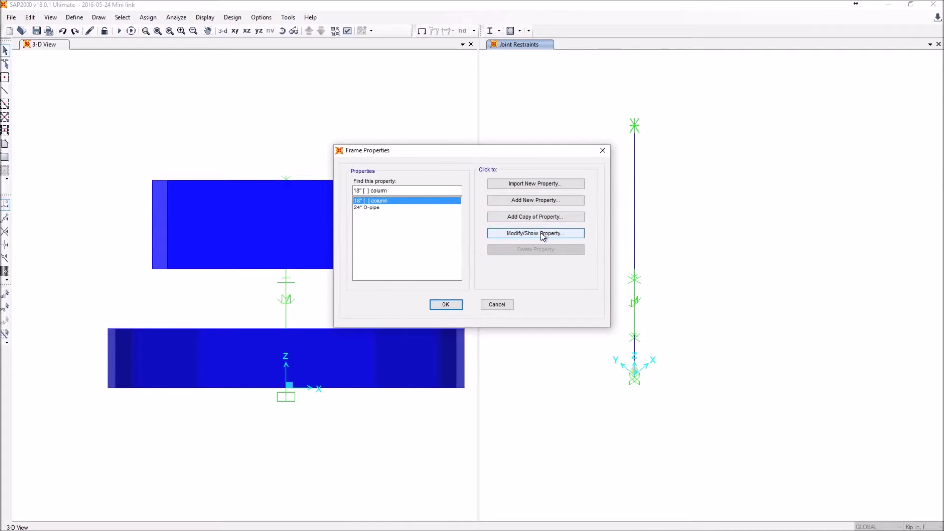
{"action": "left_click", "coordinate": [542, 234]}
{"action": "left_click", "coordinate": [492, 328]}
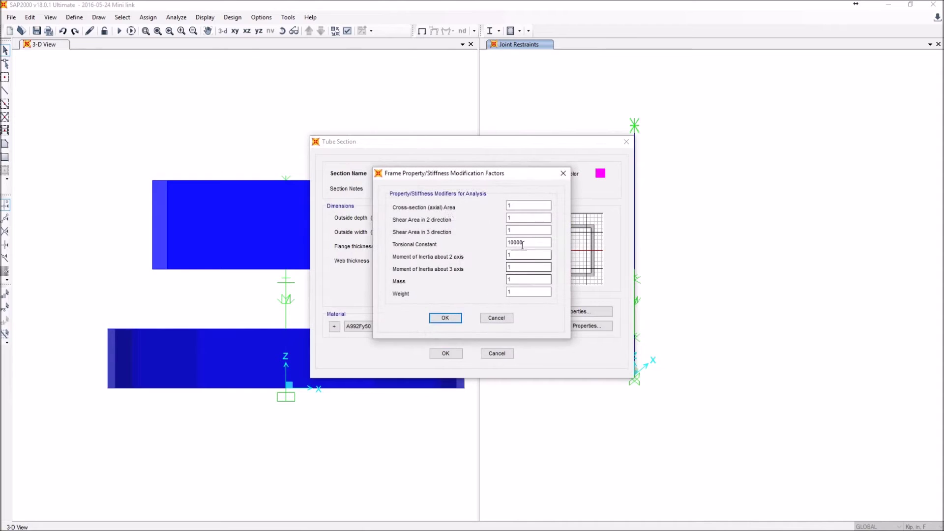
{"action": "left_click_drag", "start_coordinate": [523, 243], "coordinate": [512, 244]}
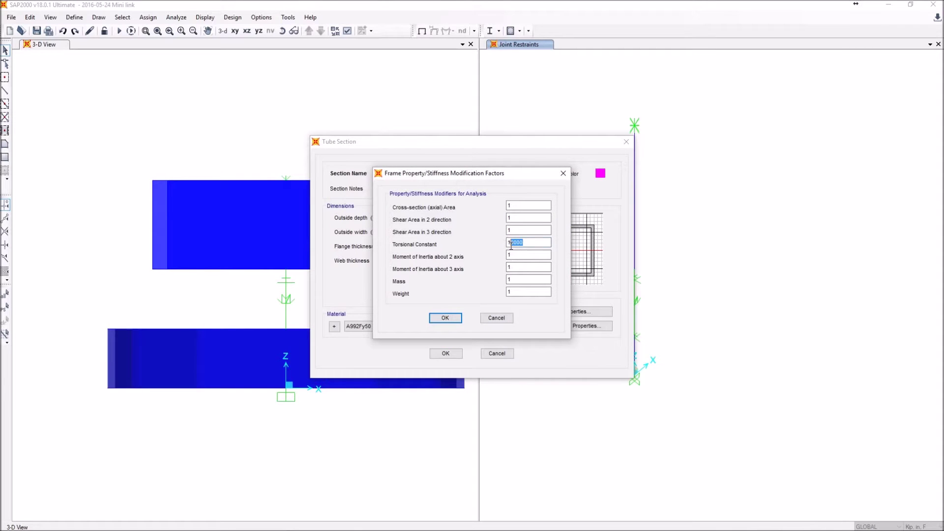
{"action": "key", "text": "BackSpace"}
{"action": "left_click", "coordinate": [449, 317]}
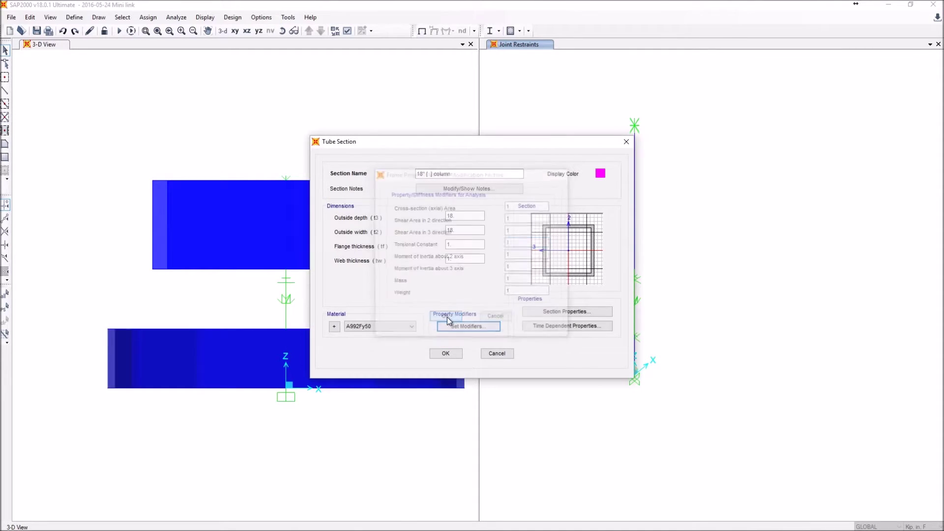
{"action": "left_click", "coordinate": [446, 353]}
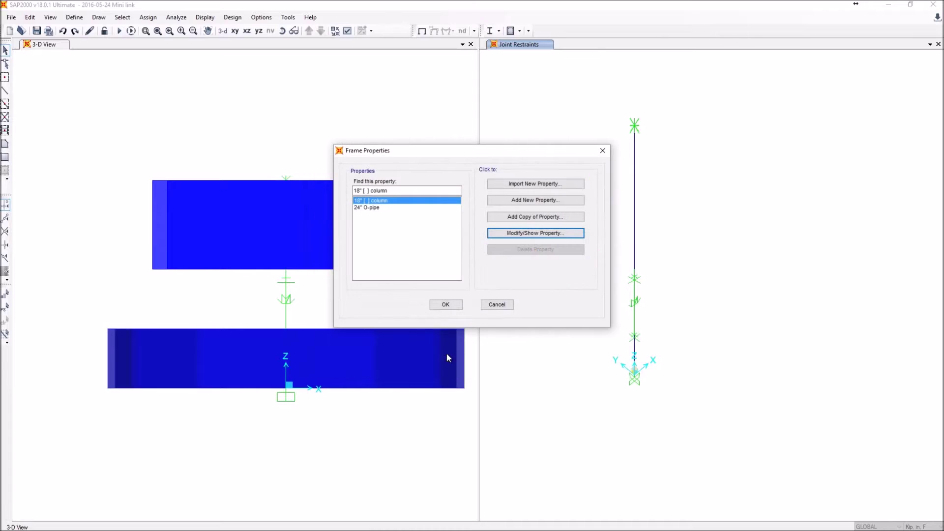
{"action": "left_click", "coordinate": [445, 306]}
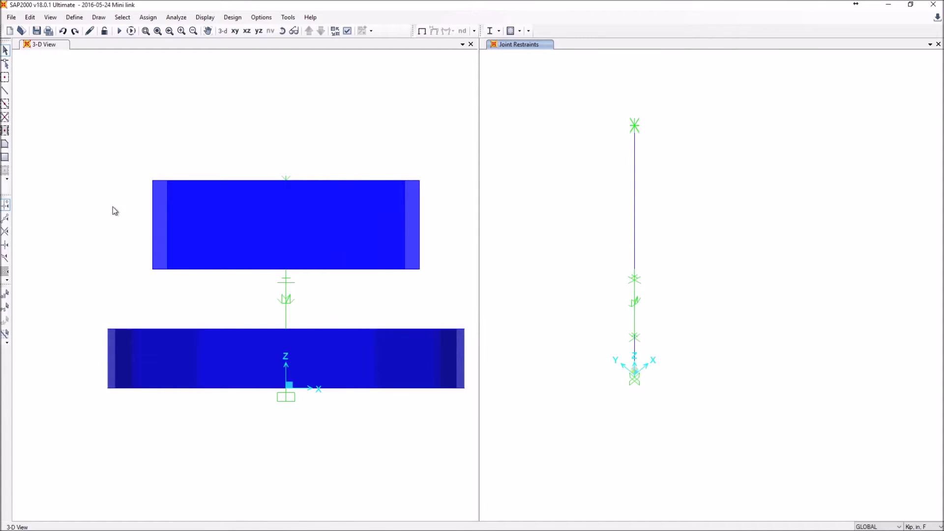
- Put the model views in perspective and cycle through the X-Y, X-Z, Y-Z and 3-D views
{"action": "left_click", "coordinate": [294, 31]}
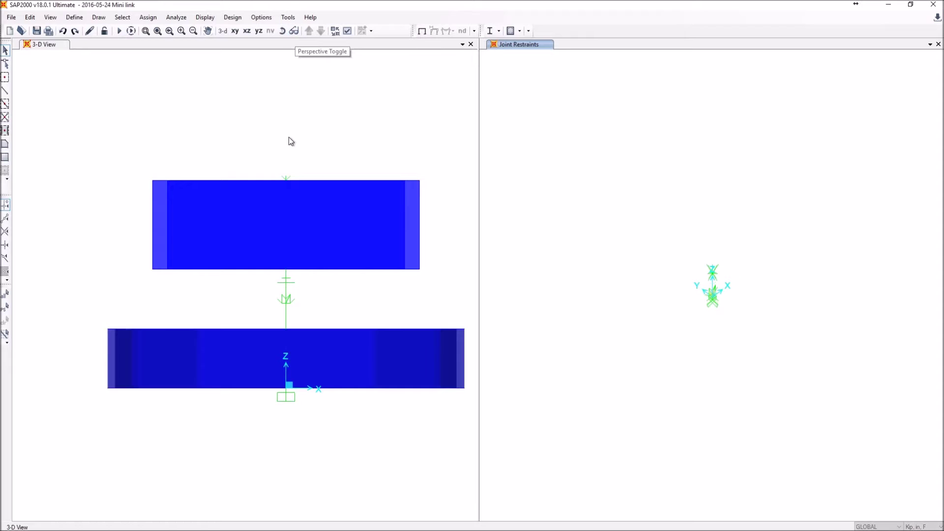
{"action": "left_click", "coordinate": [294, 31]}
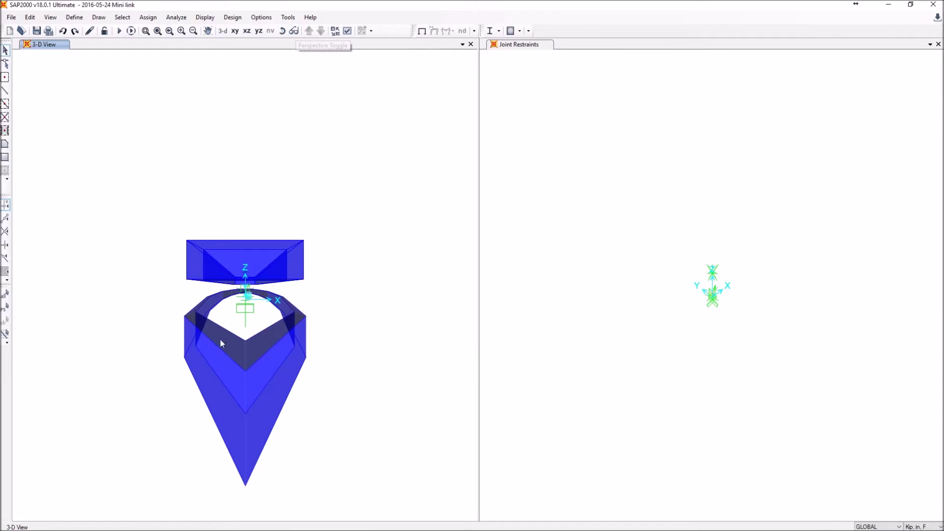
{"action": "left_click", "coordinate": [235, 31]}
{"action": "left_click", "coordinate": [247, 31]}
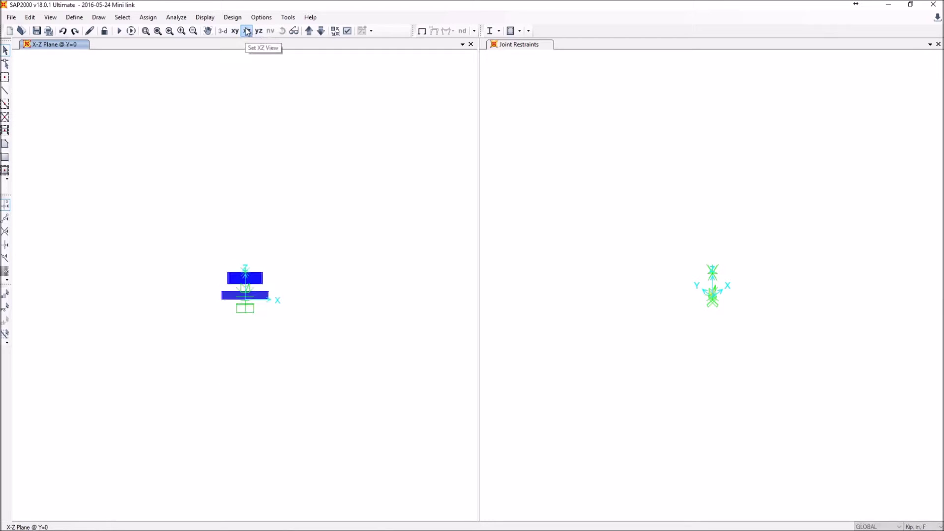
{"action": "left_click", "coordinate": [259, 31]}
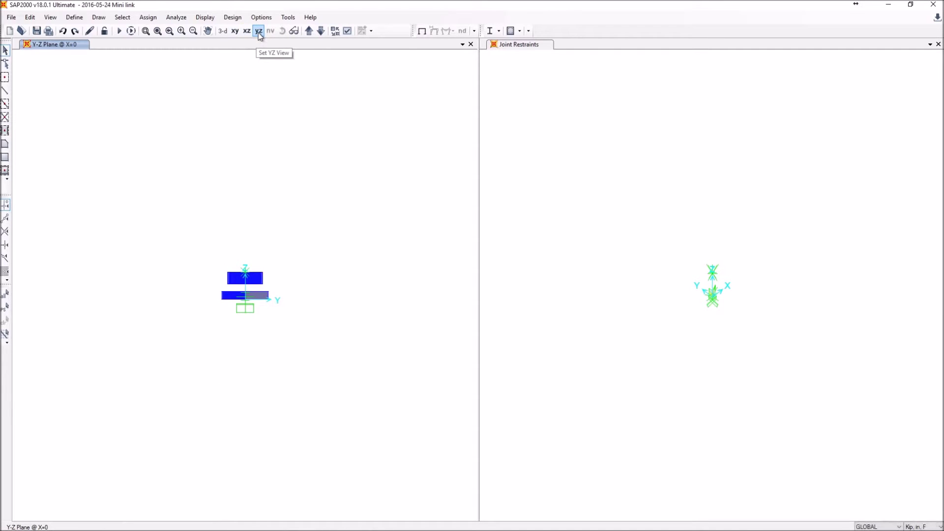
{"action": "left_click", "coordinate": [294, 31]}
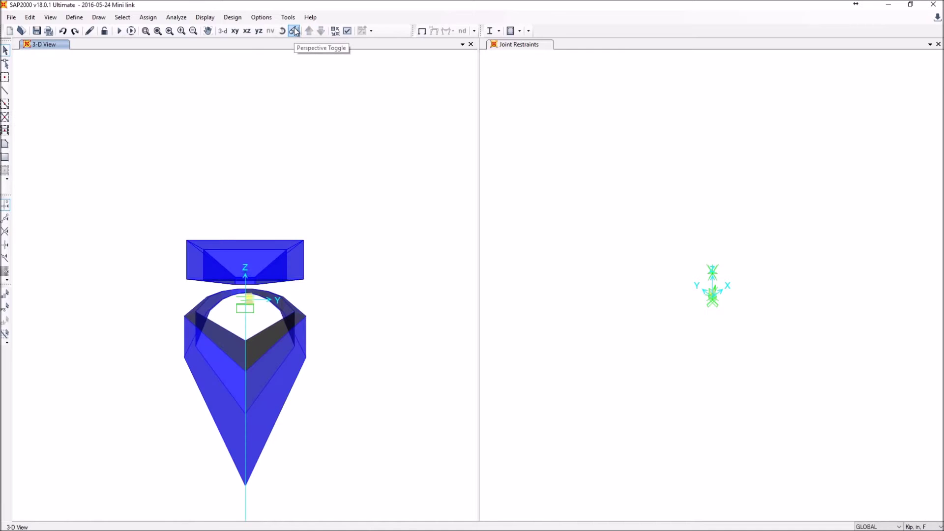
- Turn perspective off for a flat Y-Z elevation and centre both blue blocks
{"action": "scroll", "coordinate": [299, 340], "scroll_direction": "down", "scroll_amount": 3}
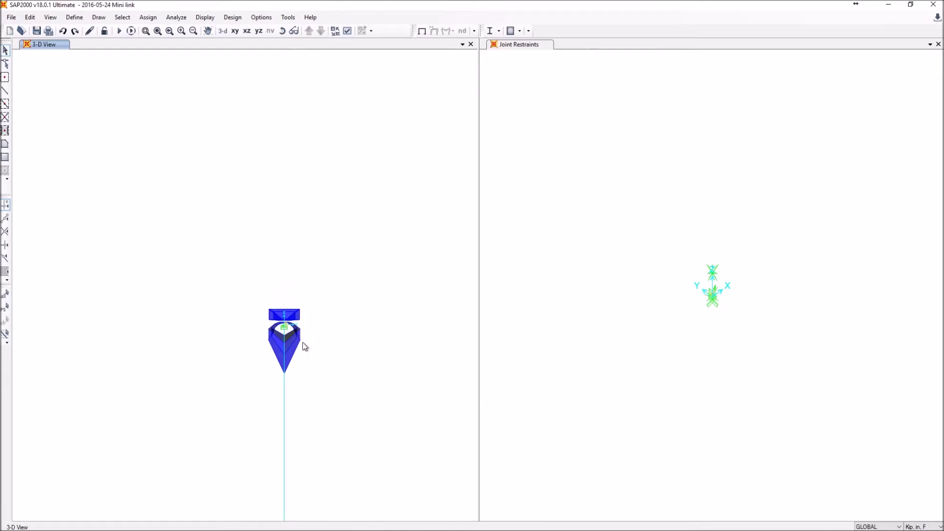
{"action": "left_click", "coordinate": [294, 30]}
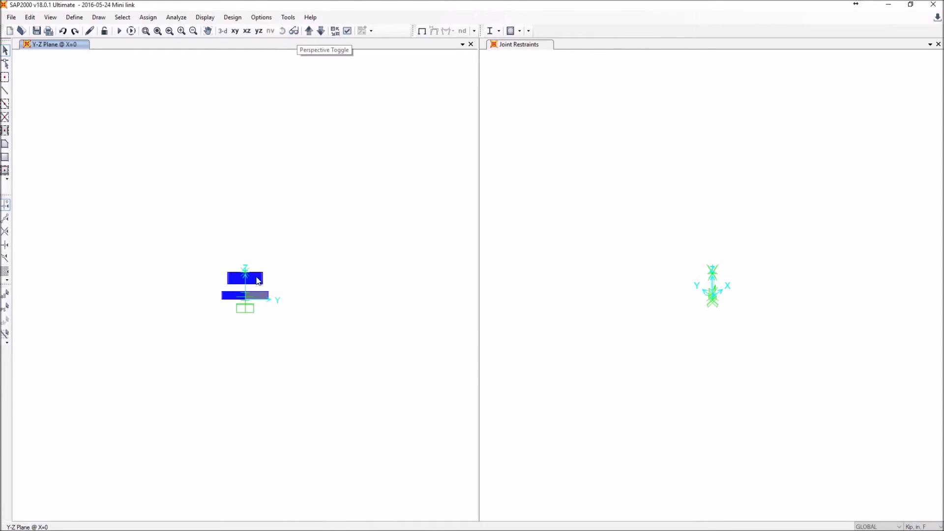
{"action": "scroll", "coordinate": [124, 358], "scroll_direction": "down", "scroll_amount": 5}
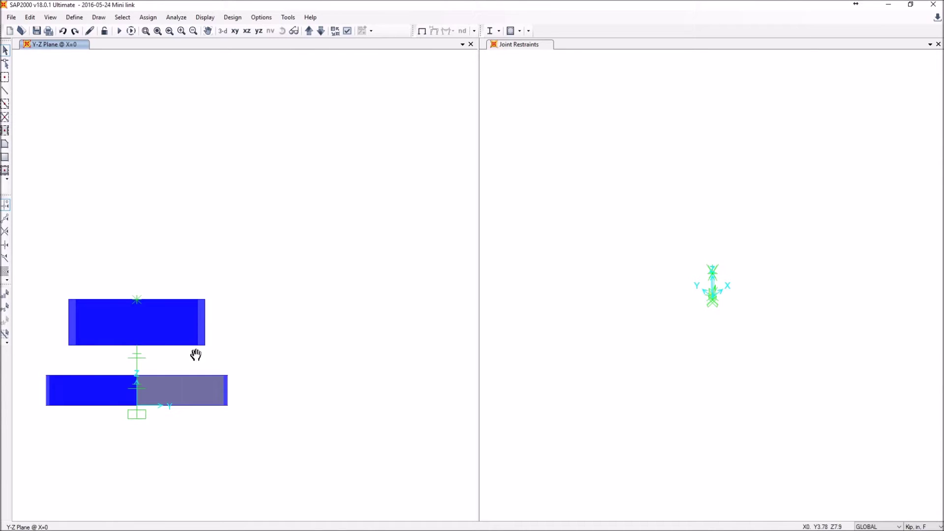
{"action": "middle_click_drag", "start_coordinate": [196, 354], "coordinate": [339, 326]}
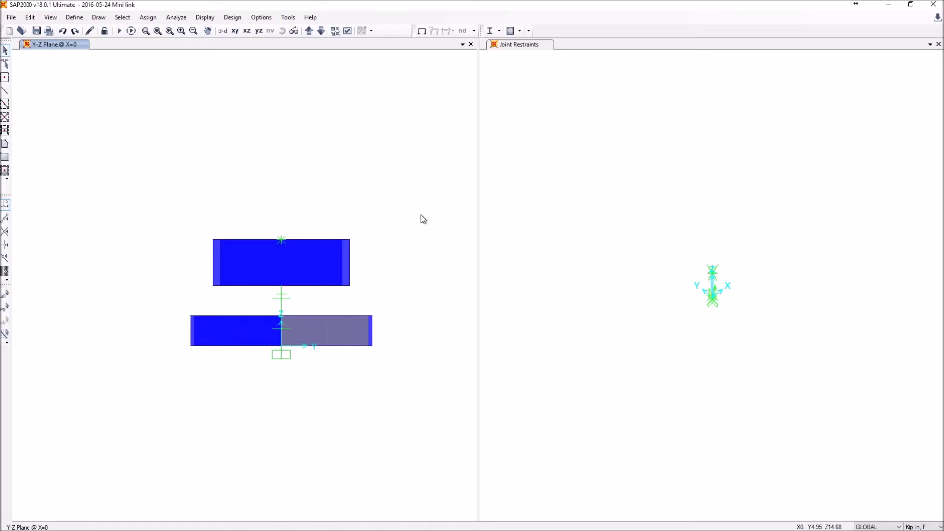
{"action": "left_click", "coordinate": [79, 18]}
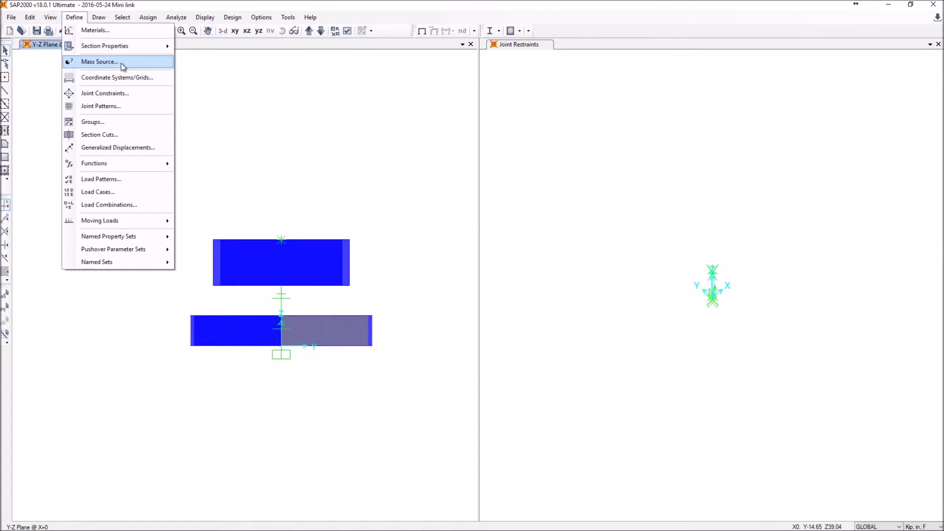
- Open the Link/Support properties and bring up the HOOK link's property data
{"action": "mouse_move", "coordinate": [119, 46]}
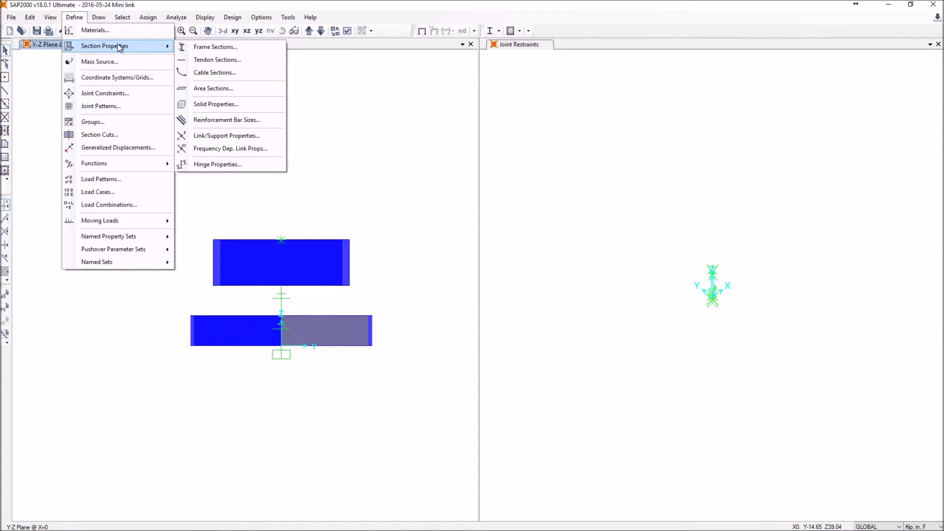
{"action": "left_click", "coordinate": [224, 136]}
{"action": "left_click_drag", "start_coordinate": [427, 197], "coordinate": [321, 110]}
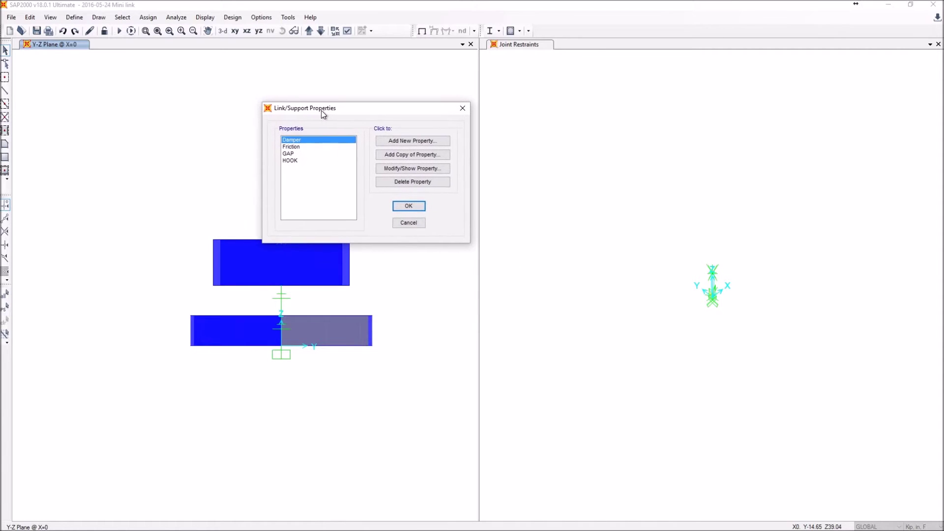
{"action": "left_click", "coordinate": [298, 154]}
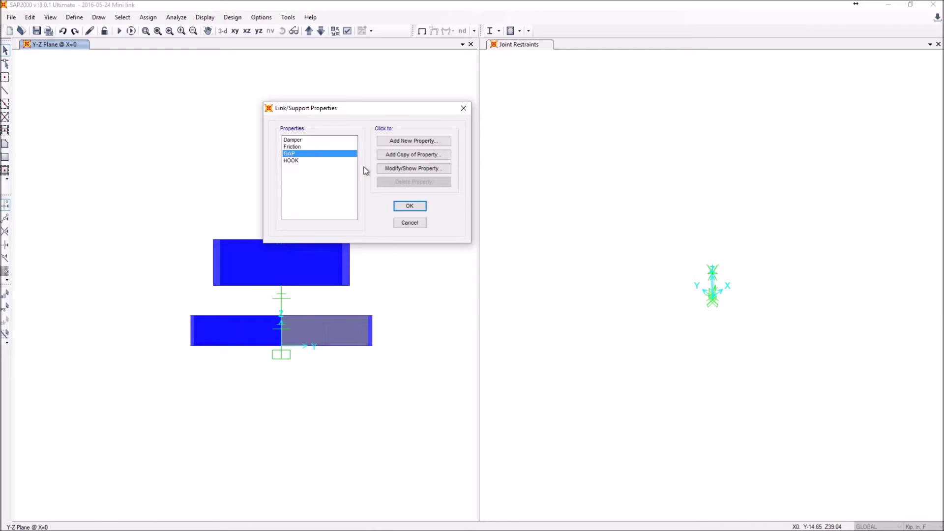
{"action": "left_click", "coordinate": [290, 162]}
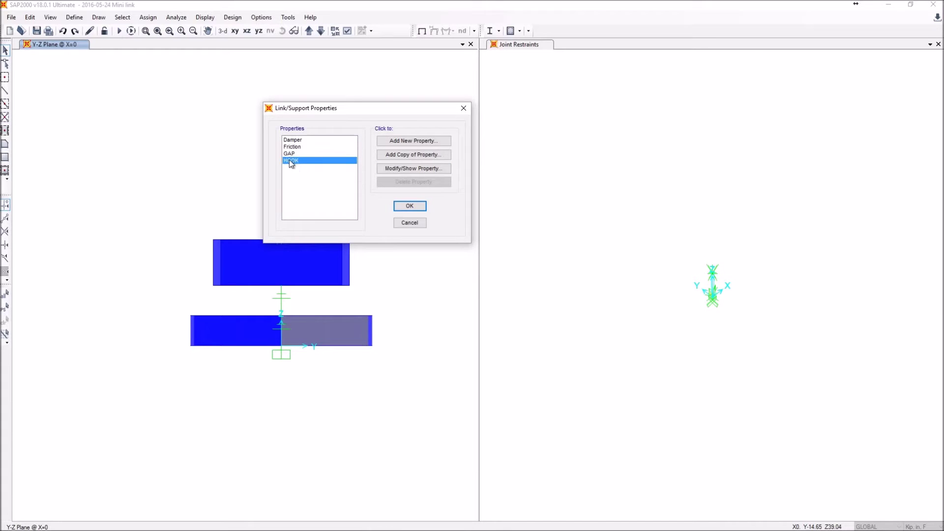
{"action": "left_click", "coordinate": [414, 168]}
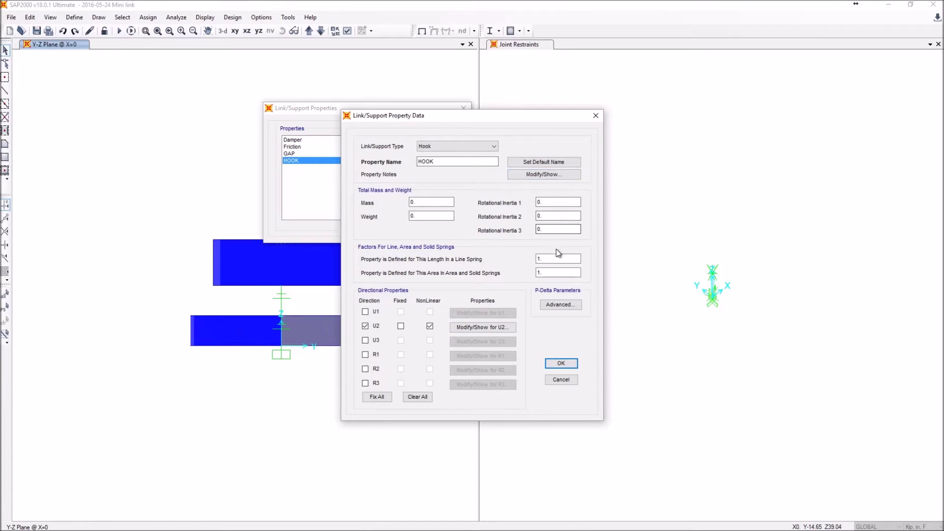
- Set the HOOK link's U2 nonlinear stiffness to 10000, keeping the 1.75 opening
{"action": "left_click", "coordinate": [470, 329]}
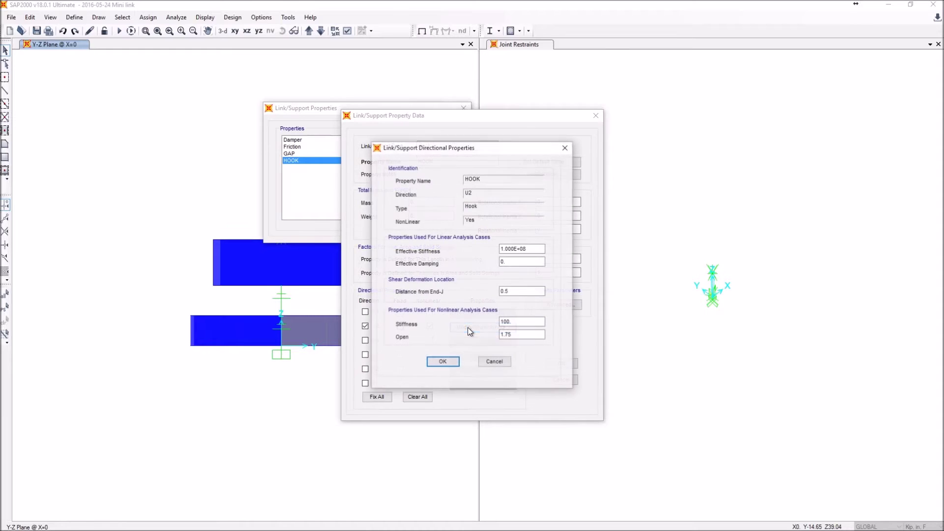
{"action": "left_click", "coordinate": [517, 337]}
{"action": "left_click_drag", "start_coordinate": [518, 337], "coordinate": [495, 329]}
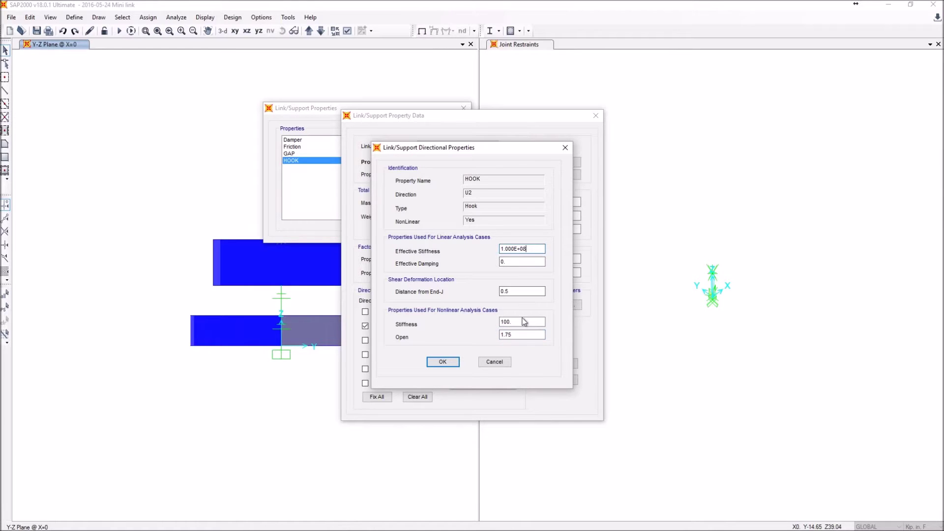
{"action": "left_click", "coordinate": [522, 322]}
{"action": "left_click", "coordinate": [442, 362]}
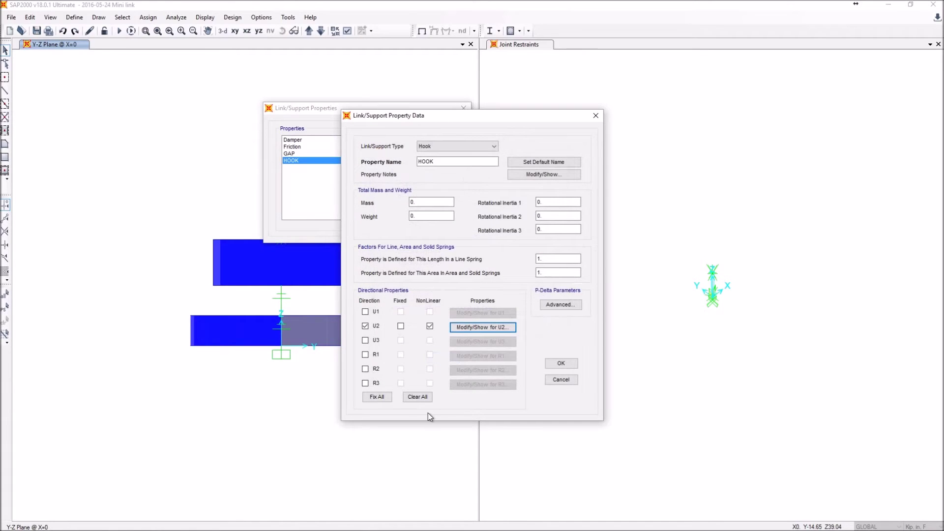
{"action": "left_click", "coordinate": [561, 363]}
- Change the GAP link's U2 nonlinear stiffness to 10000 and confirm both dialogs
{"action": "left_click", "coordinate": [290, 154]}
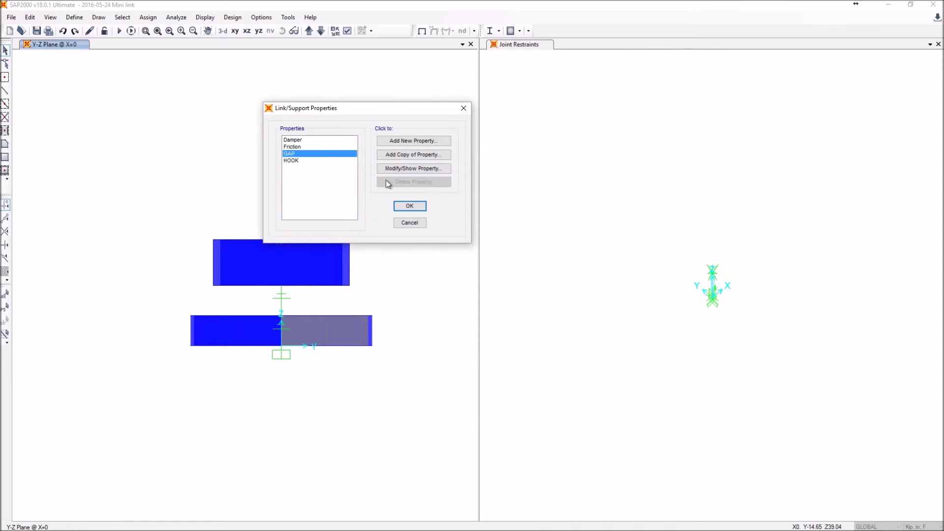
{"action": "left_click", "coordinate": [415, 169]}
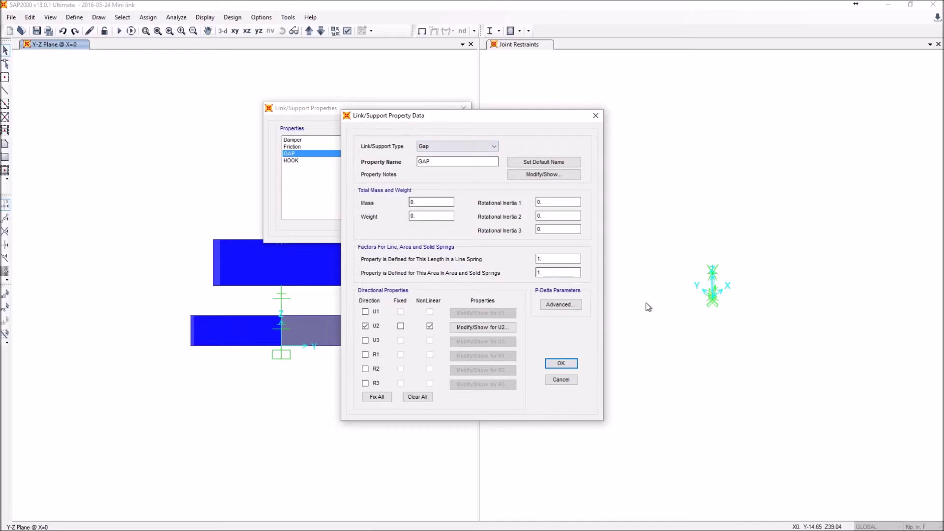
{"action": "left_click", "coordinate": [481, 328]}
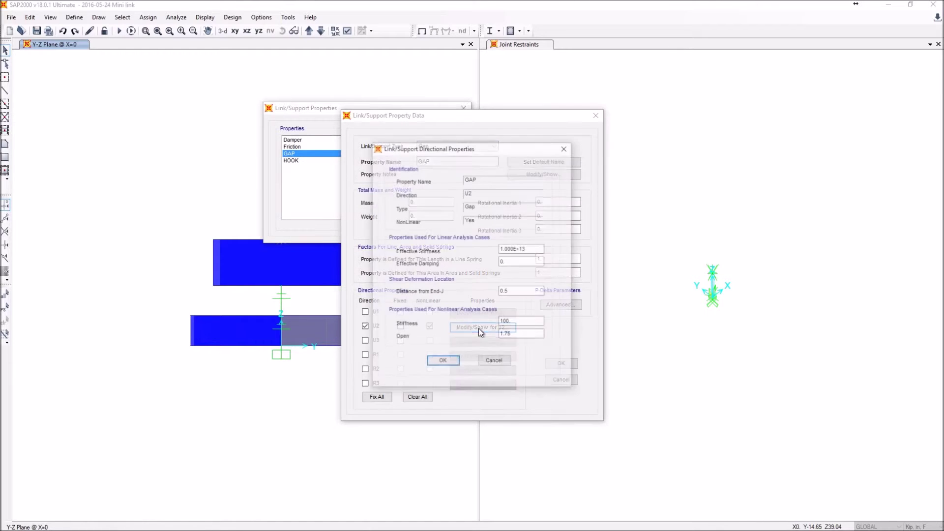
{"action": "left_click", "coordinate": [514, 321]}
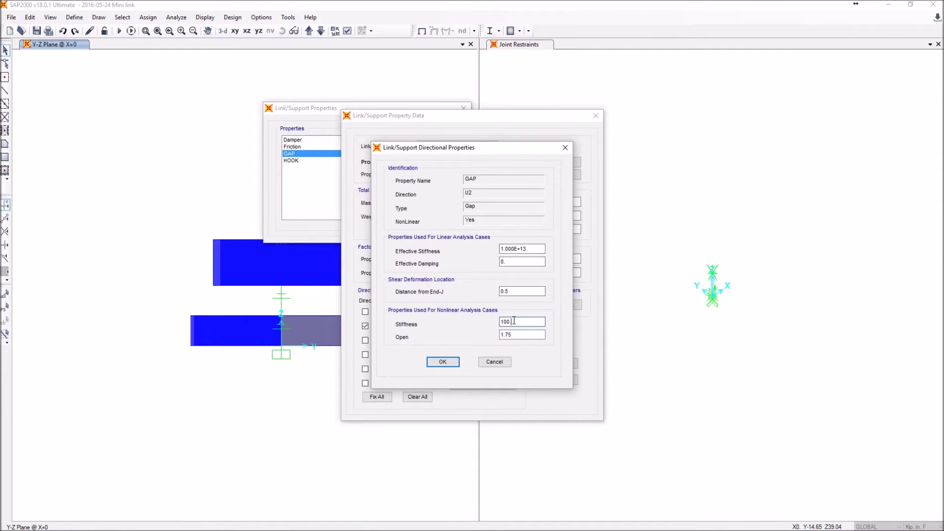
{"action": "type", "text": "00"}
{"action": "left_click", "coordinate": [453, 367]}
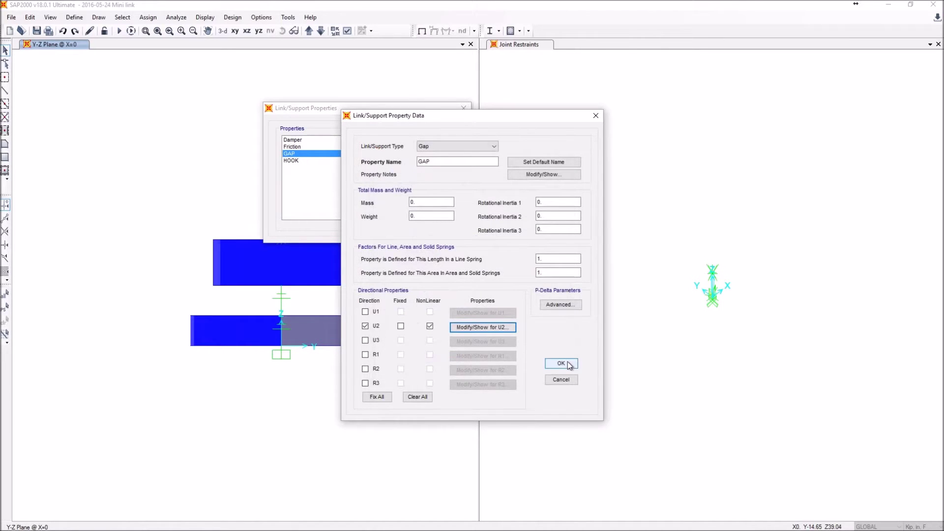
{"action": "left_click", "coordinate": [568, 368]}
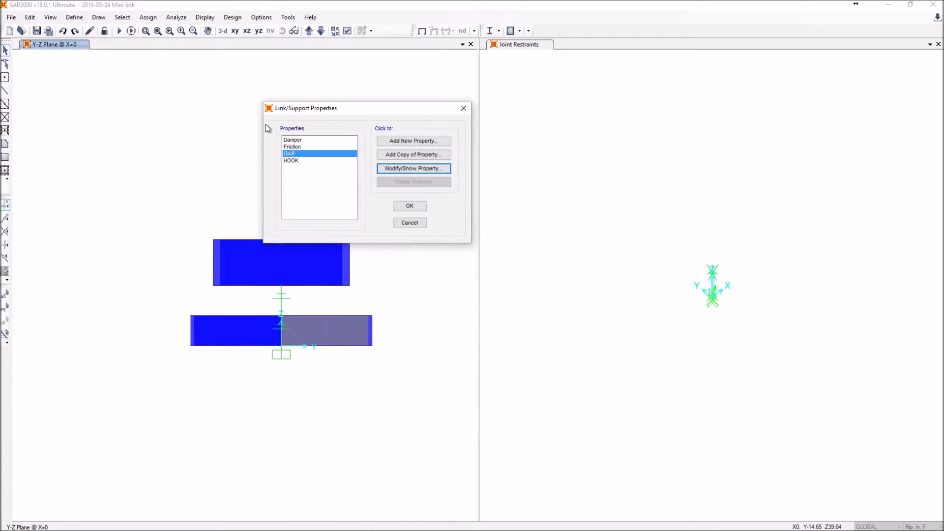
{"action": "left_click", "coordinate": [301, 146]}
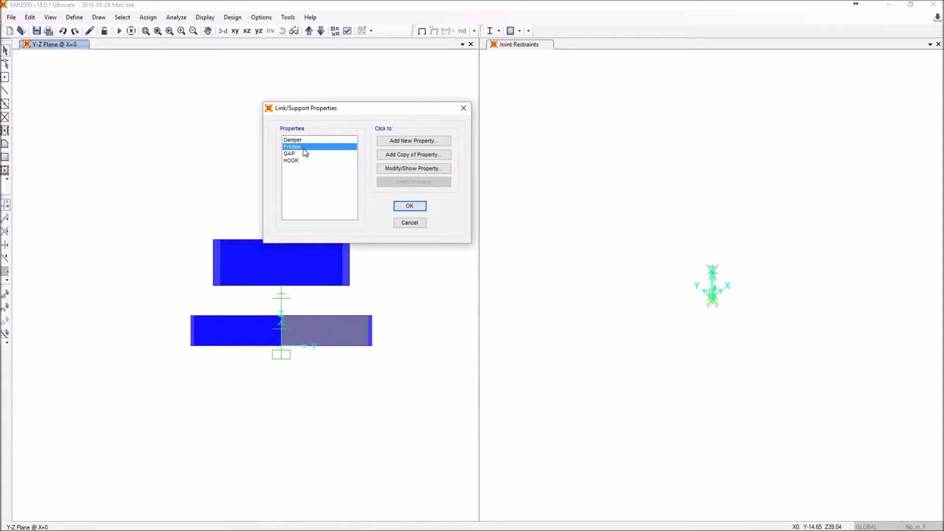
- Set Friction U1: effective stiffness 100000000, compression and tension stiffness 10000, damping 0.05
{"action": "left_click", "coordinate": [416, 169]}
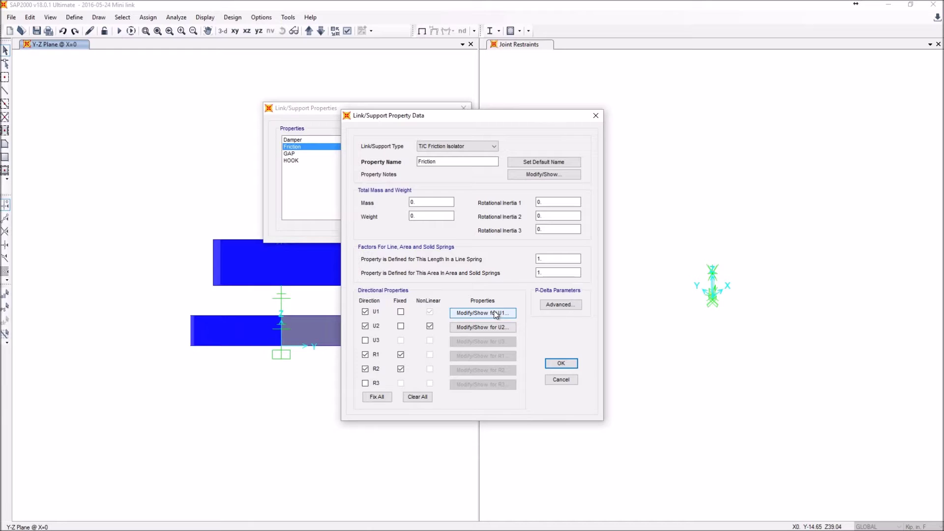
{"action": "left_click", "coordinate": [496, 313]}
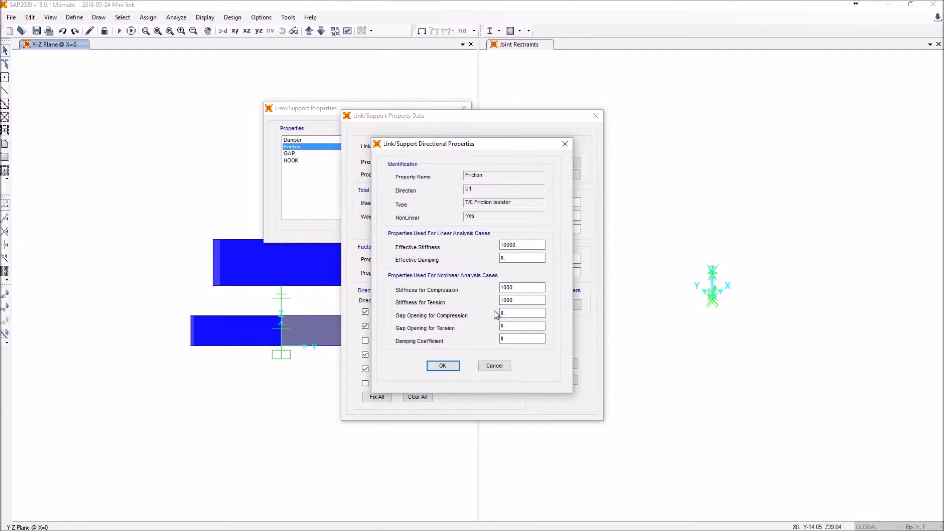
{"action": "left_click", "coordinate": [525, 244]}
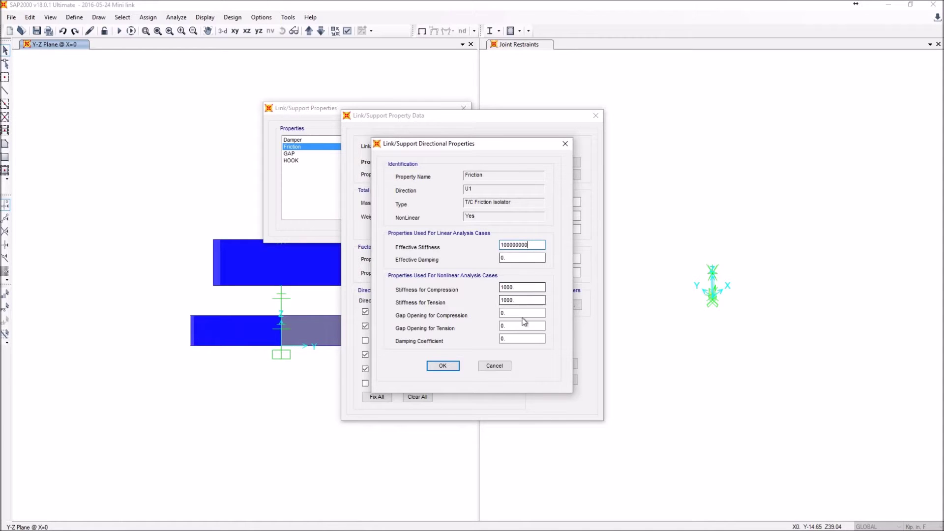
{"action": "left_click", "coordinate": [520, 289]}
{"action": "type", "text": "0"}
{"action": "left_click", "coordinate": [516, 300]}
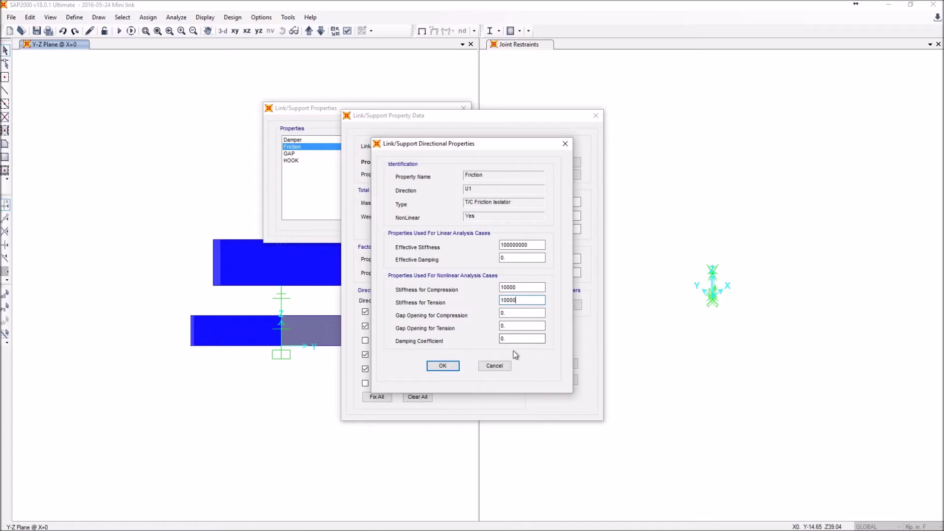
{"action": "left_click", "coordinate": [516, 339]}
{"action": "left_click", "coordinate": [438, 369]}
{"action": "left_click", "coordinate": [479, 326]}
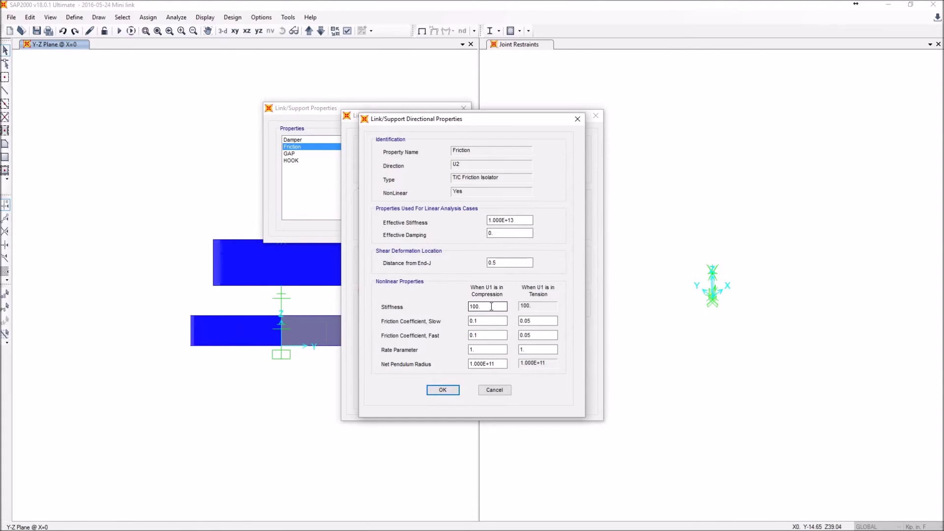
- Set the Friction link's U2 stiffness to 10000 and effective damping to 0.05
{"action": "left_click", "coordinate": [491, 306]}
{"action": "left_click", "coordinate": [514, 235]}
{"action": "left_click", "coordinate": [508, 261]}
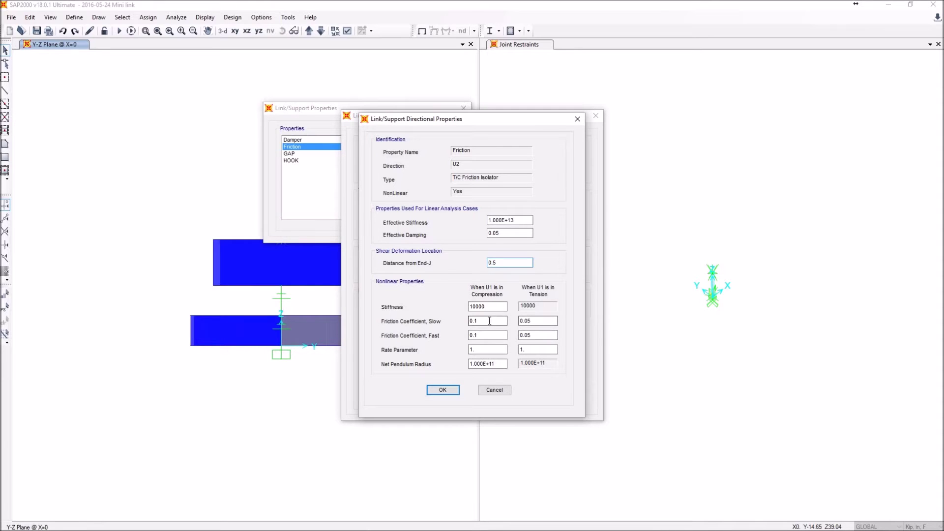
- Make all slow and fast friction coefficients 0.1 and confirm the Friction property
{"action": "left_click_drag", "start_coordinate": [484, 319], "coordinate": [476, 318]}
{"action": "left_click", "coordinate": [475, 335]}
{"action": "left_click_drag", "start_coordinate": [492, 320], "coordinate": [476, 319]}
{"action": "type", "text": "1"}
{"action": "left_click_drag", "start_coordinate": [546, 322], "coordinate": [524, 322]}
{"action": "type", "text": "1"}
{"action": "left_click_drag", "start_coordinate": [545, 335], "coordinate": [528, 335]}
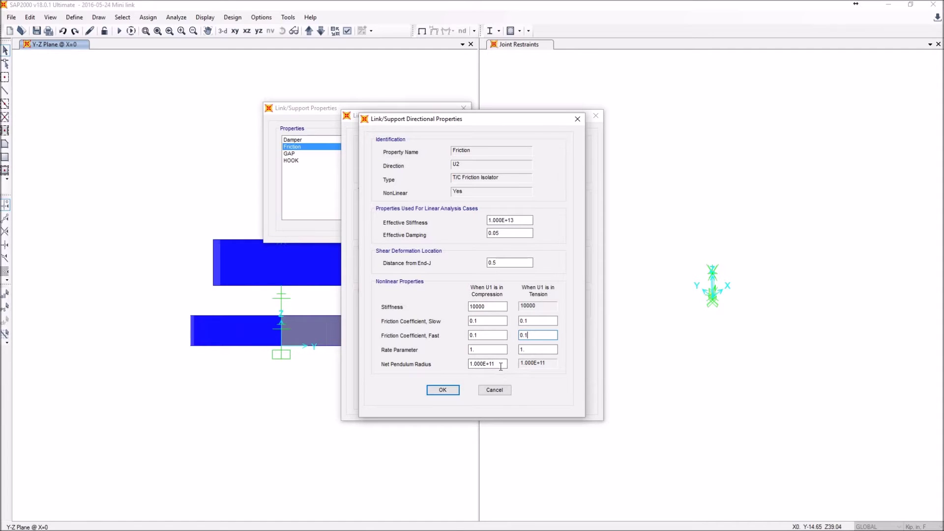
{"action": "left_click", "coordinate": [443, 390]}
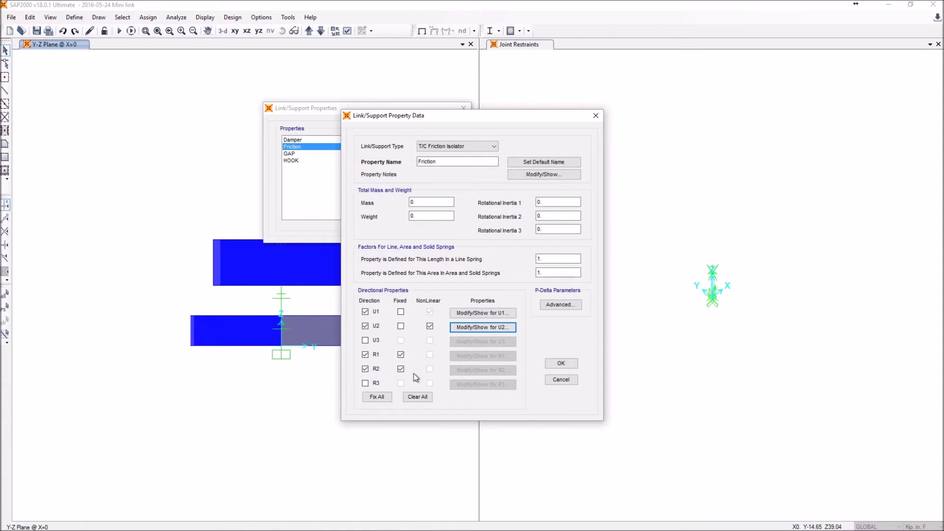
{"action": "left_click", "coordinate": [561, 364]}
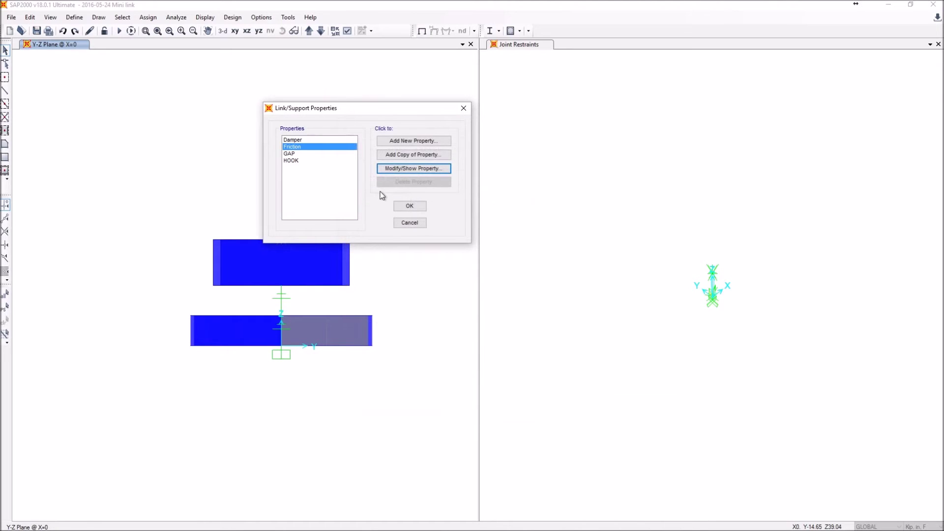
- Accept the link property definitions, then check the assigned properties of NLLink 1, 2 and 3 (HOOK, GAP, Friction)
{"action": "left_click", "coordinate": [412, 207]}
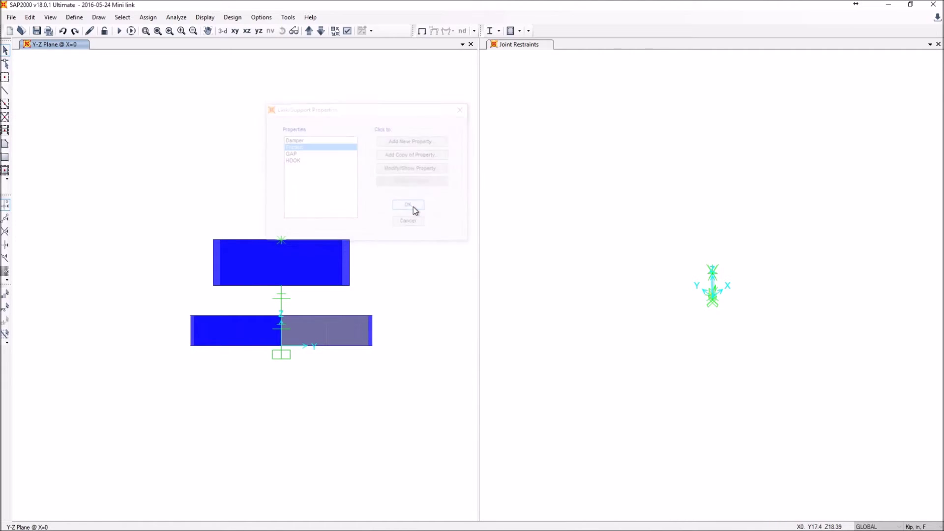
{"action": "left_click", "coordinate": [281, 298], "text": "ctrl"}
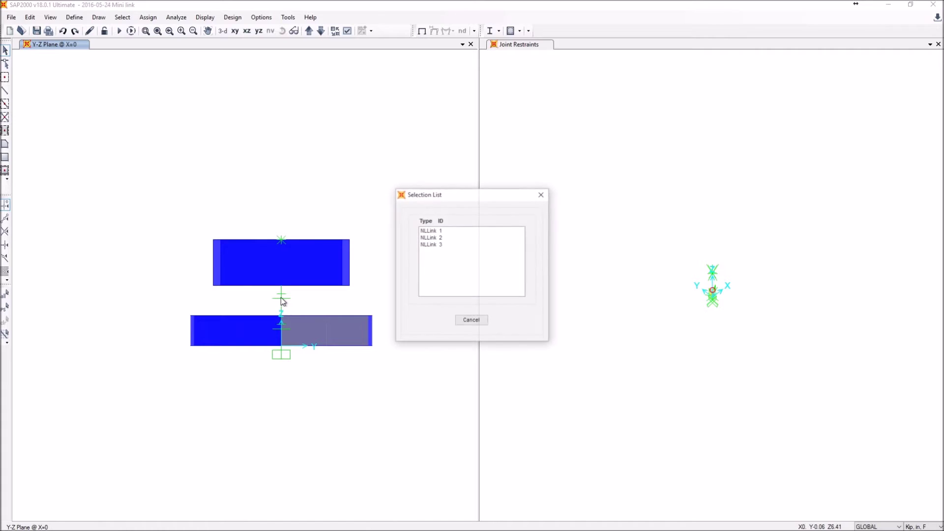
{"action": "left_click", "coordinate": [431, 231]}
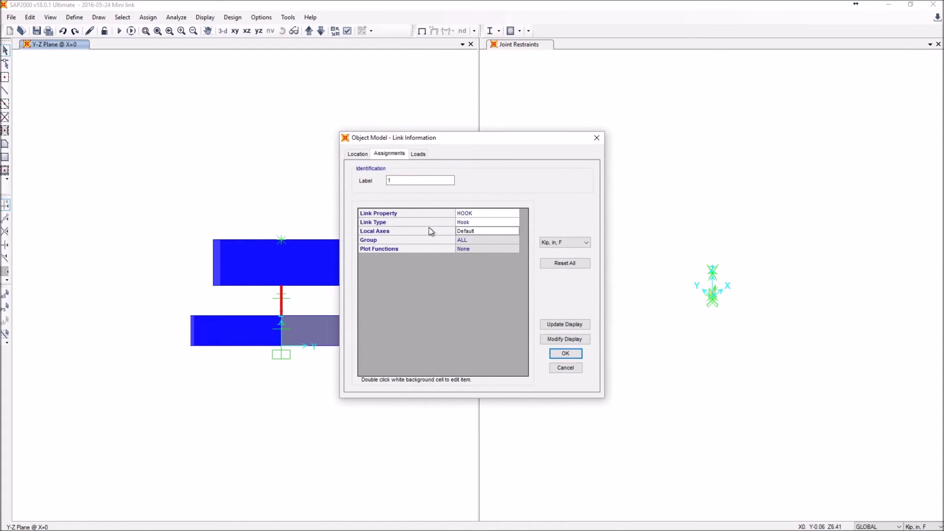
{"action": "left_click", "coordinate": [596, 137]}
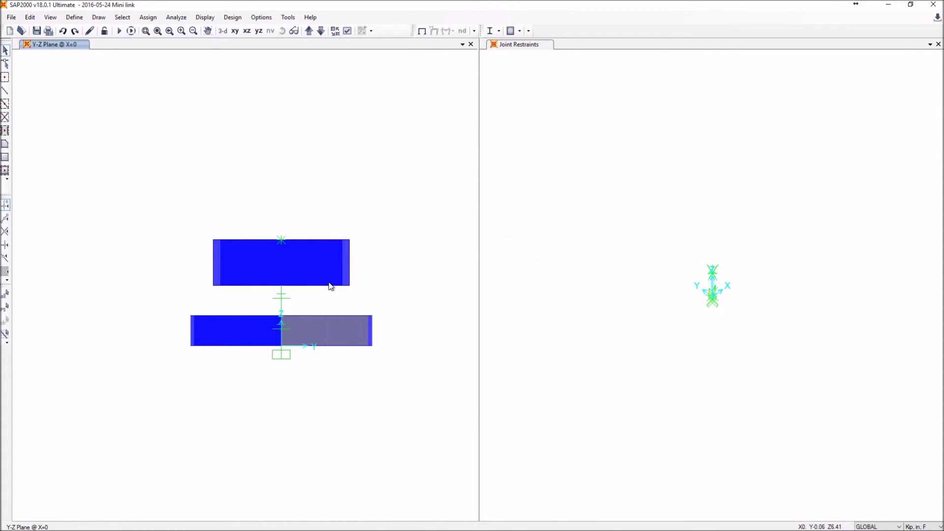
{"action": "left_click", "coordinate": [281, 296], "text": "ctrl"}
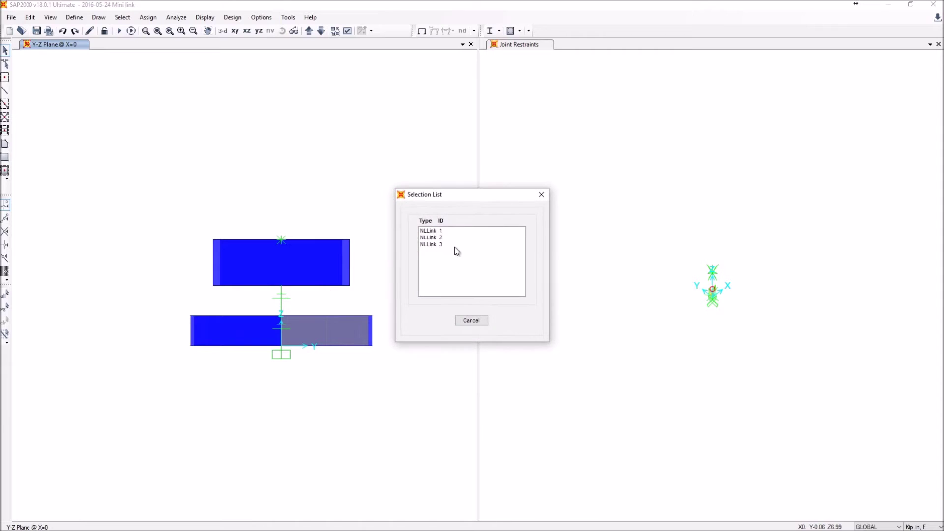
{"action": "left_click", "coordinate": [443, 237]}
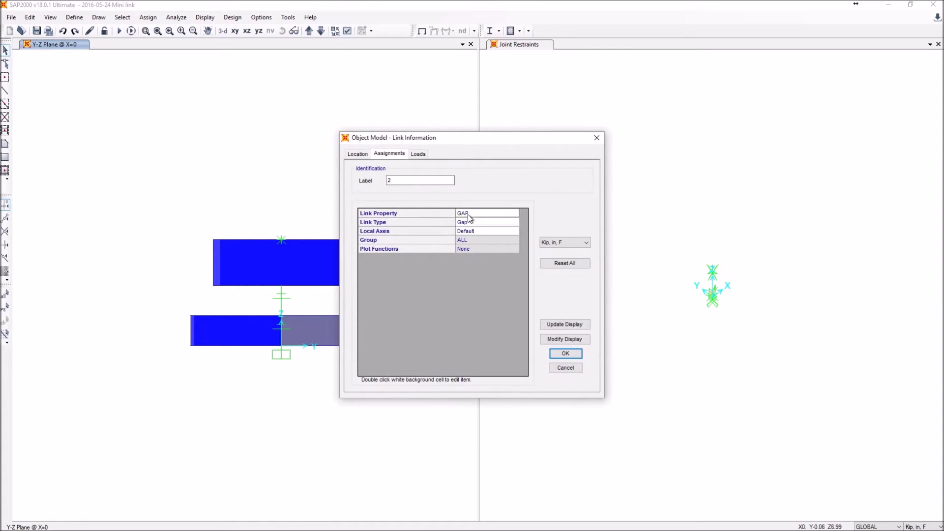
{"action": "left_click", "coordinate": [596, 138]}
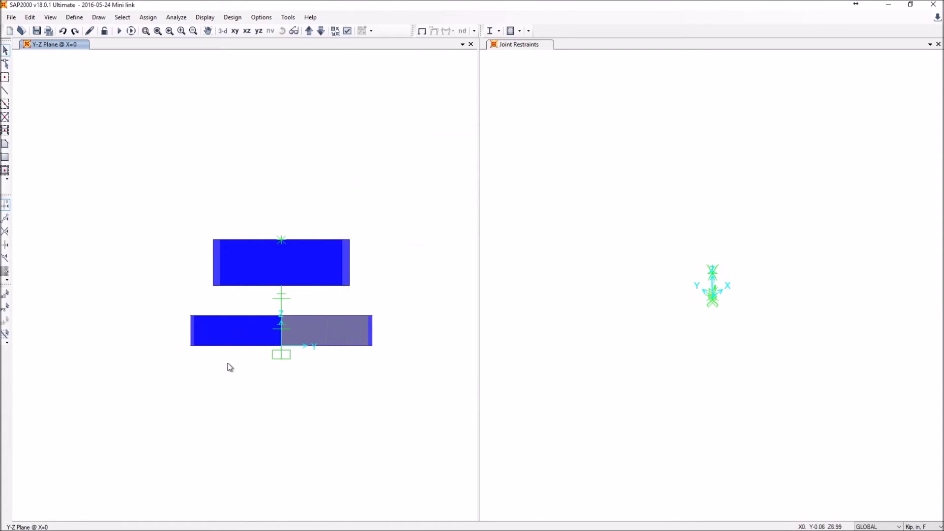
{"action": "left_click", "coordinate": [282, 296], "text": "ctrl"}
{"action": "left_click", "coordinate": [429, 245]}
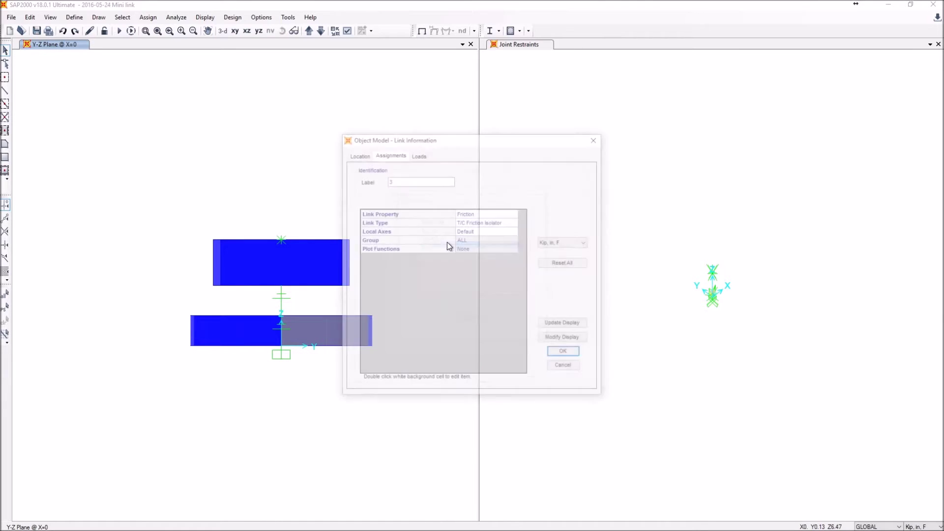
{"action": "left_click", "coordinate": [597, 137]}
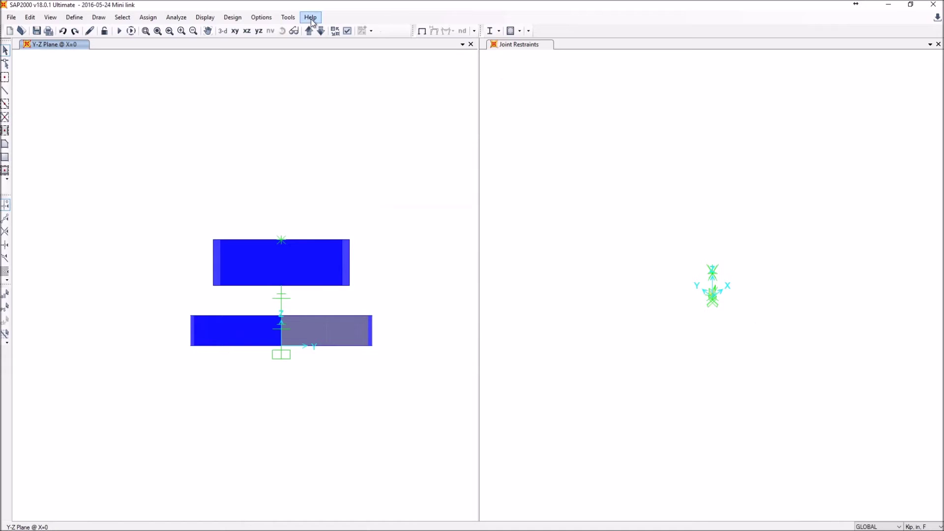
{"action": "left_click", "coordinate": [146, 31]}
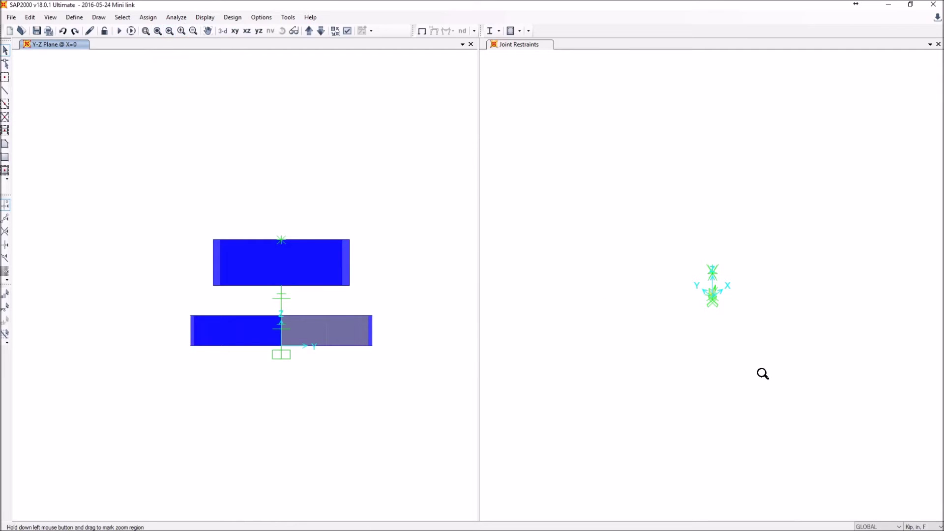
{"action": "left_click_drag", "start_coordinate": [681, 254], "coordinate": [737, 315]}
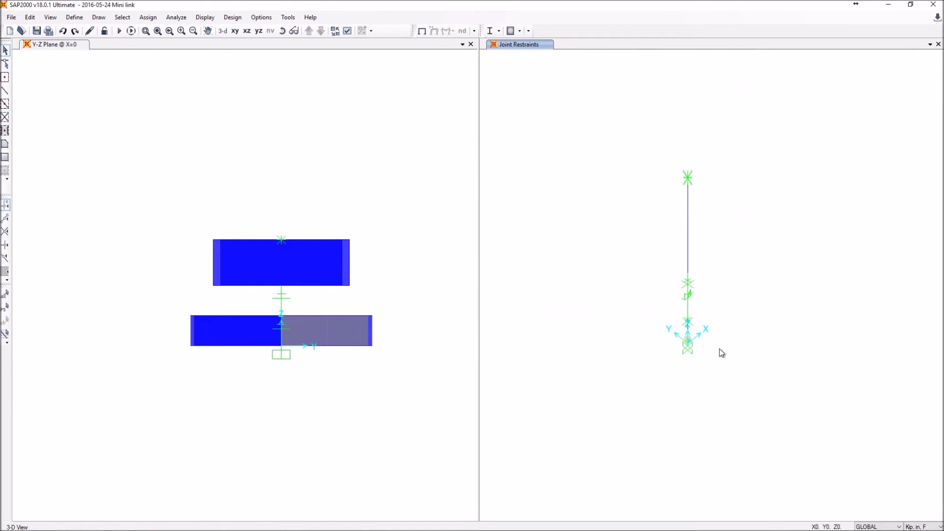
{"action": "left_click_drag", "start_coordinate": [637, 169], "coordinate": [750, 365]}
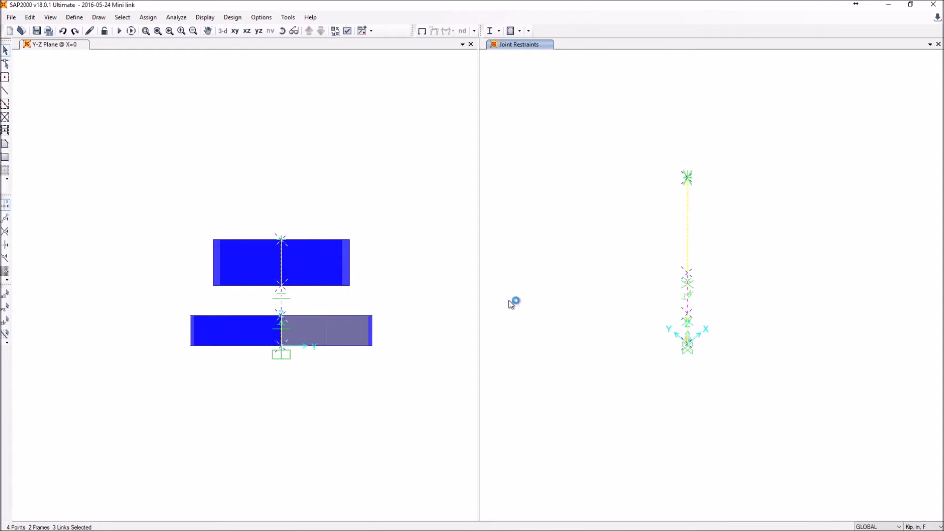
{"action": "left_click", "coordinate": [158, 32]}
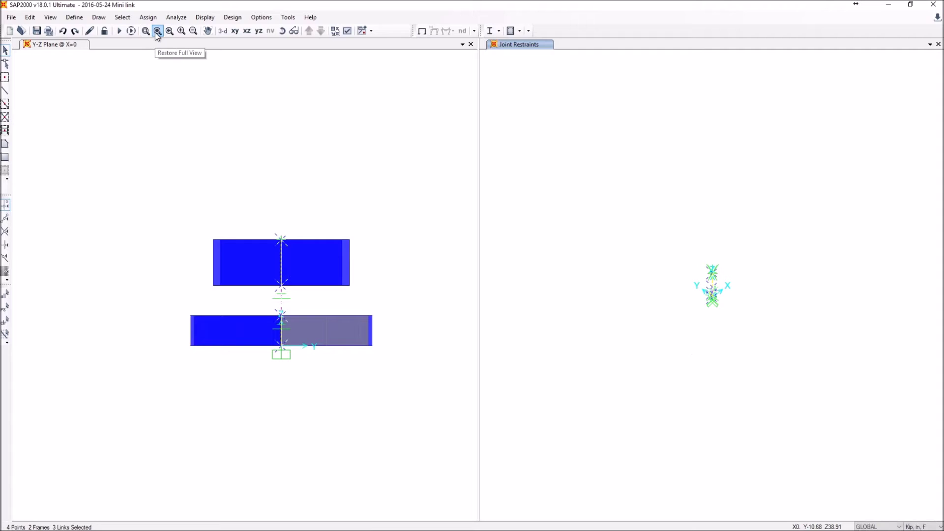
{"action": "key", "text": "ctrl+q"}
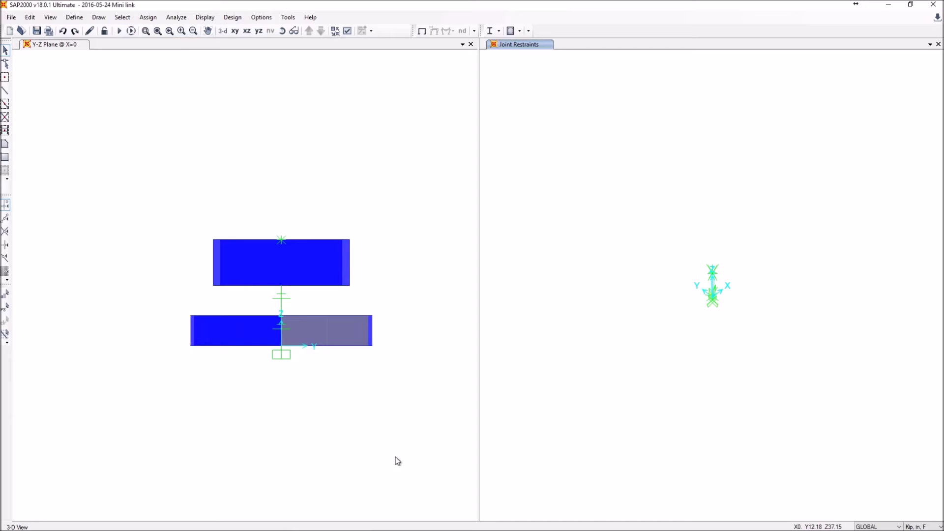
{"action": "left_click", "coordinate": [281, 239]}
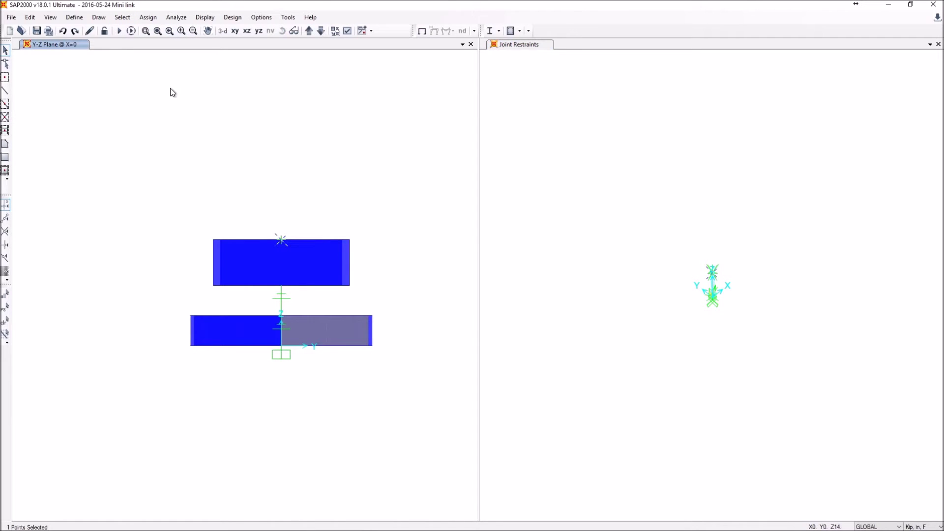
{"action": "right_click", "coordinate": [281, 240]}
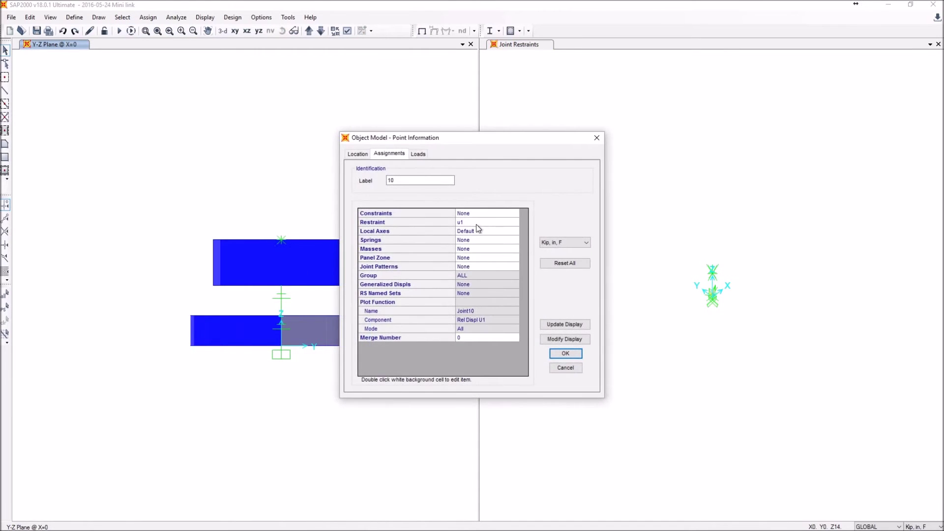
{"action": "left_click", "coordinate": [463, 223]}
{"action": "left_click", "coordinate": [419, 153]}
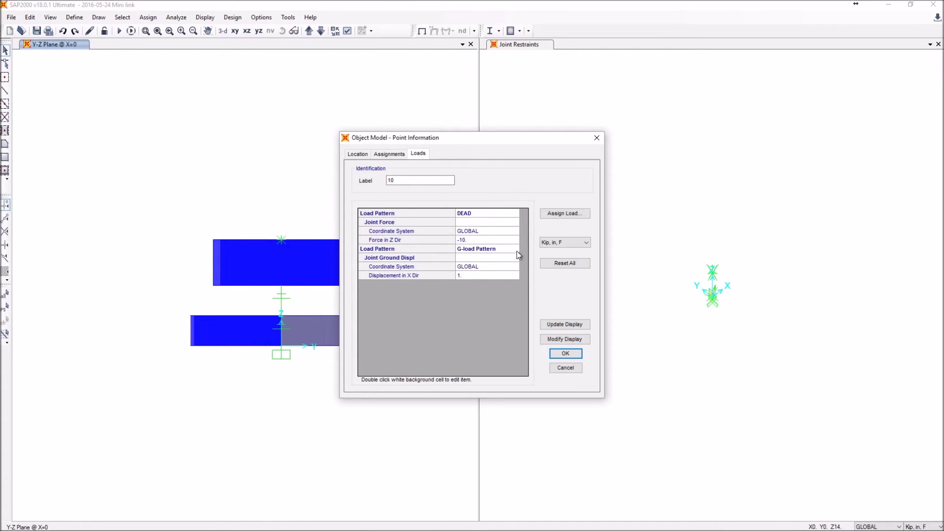
{"action": "left_click", "coordinate": [566, 369]}
- Review joint 9's point information, checking its loads and location, then close it unchanged
{"action": "double_click", "coordinate": [282, 290]}
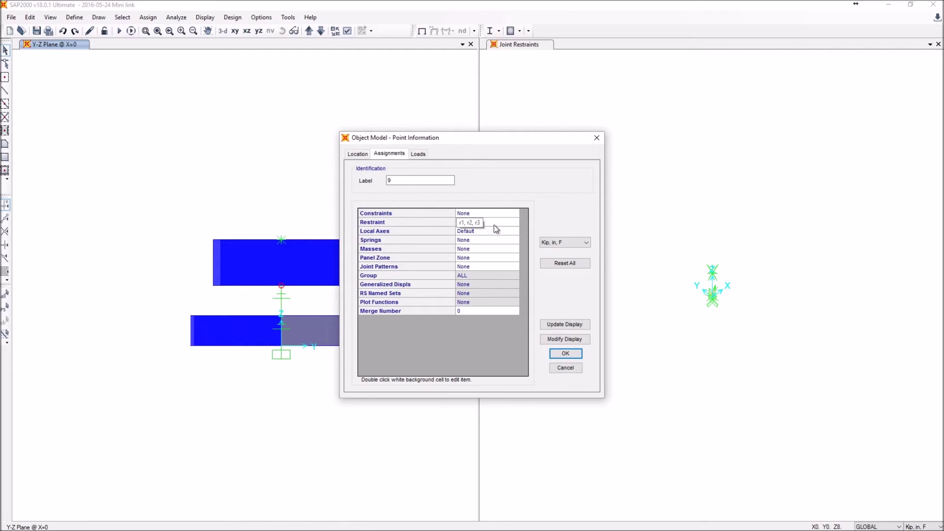
{"action": "left_click", "coordinate": [418, 154]}
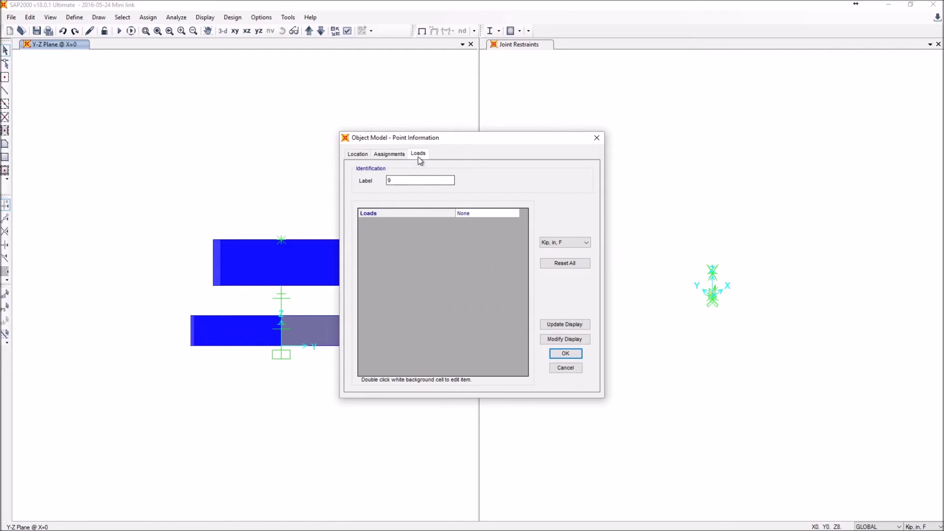
{"action": "left_click", "coordinate": [358, 155]}
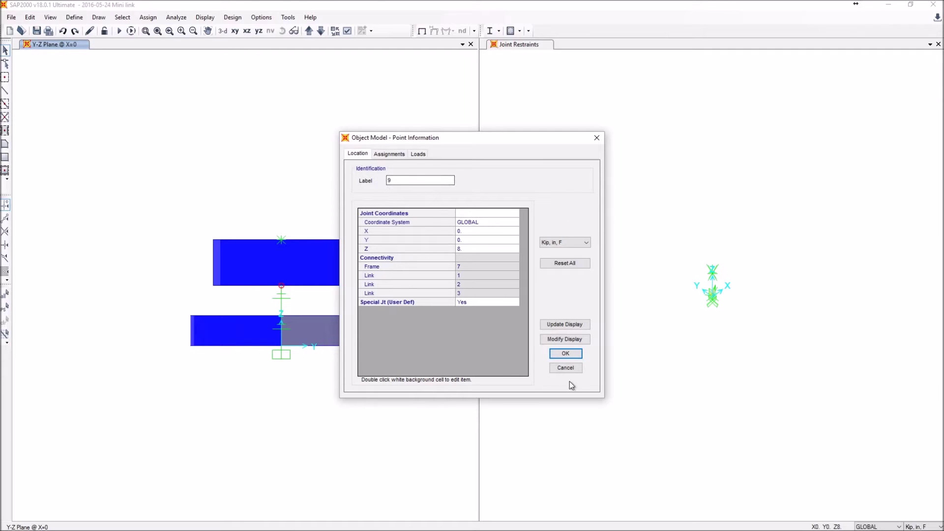
{"action": "left_click", "coordinate": [567, 368]}
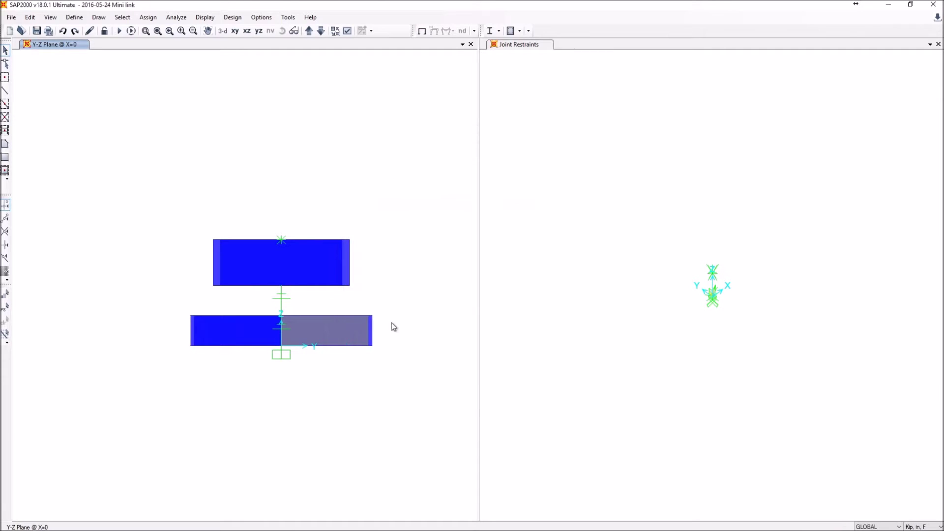
- Open joint 8's point information, review loads and location, and select its restraint assignment
{"action": "right_click", "coordinate": [282, 315]}
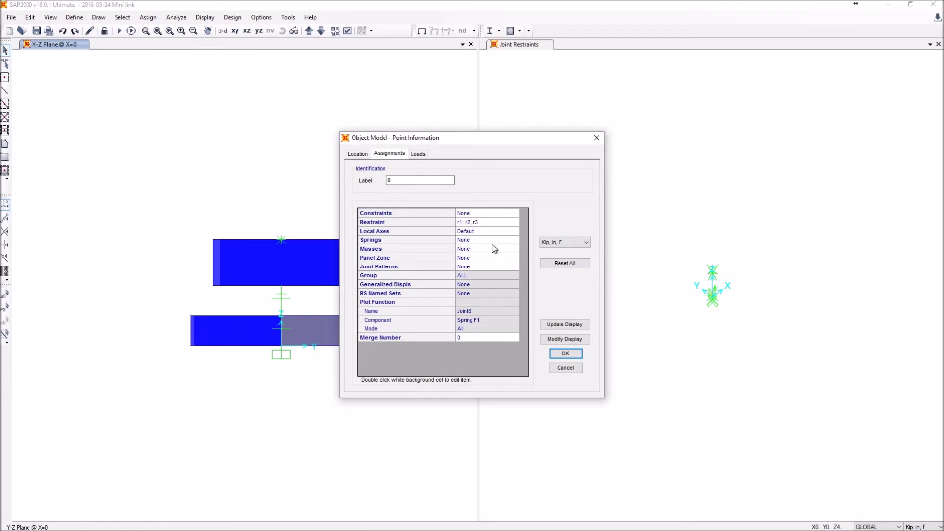
{"action": "left_click", "coordinate": [418, 154]}
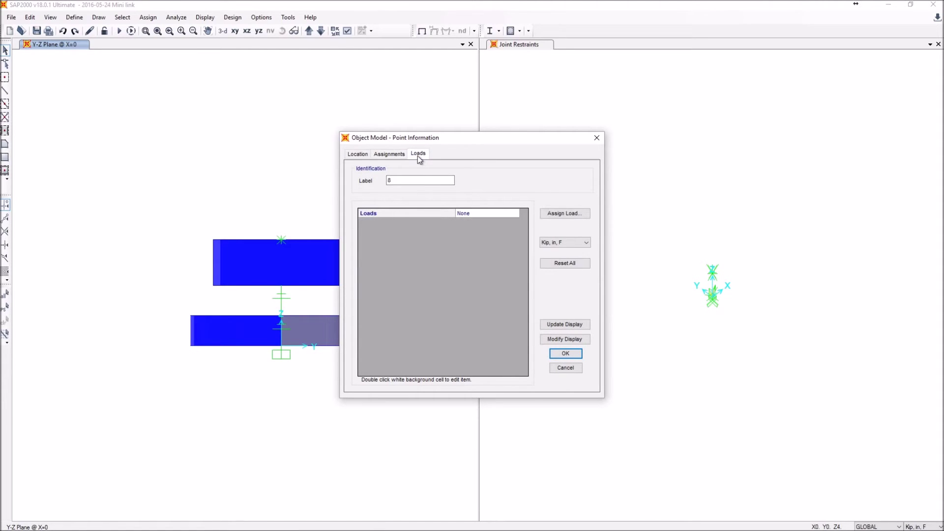
{"action": "left_click", "coordinate": [358, 153]}
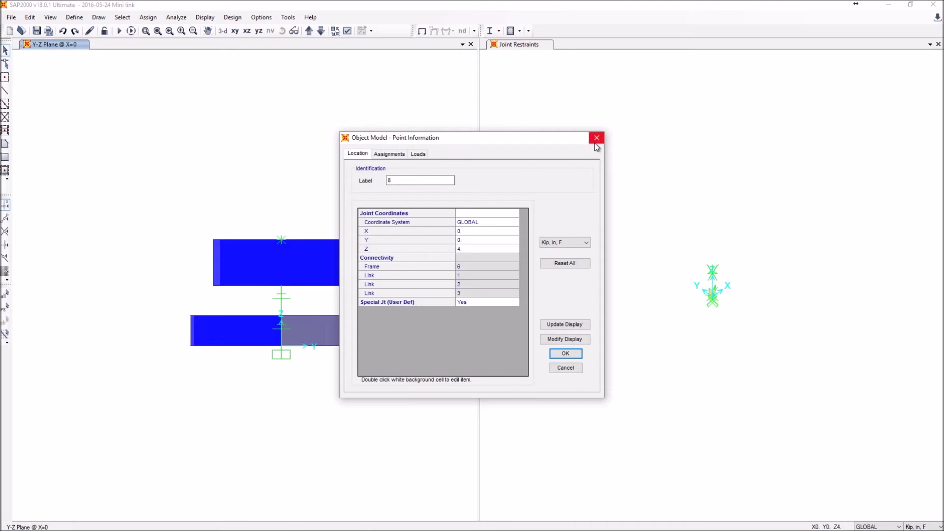
{"action": "left_click", "coordinate": [394, 155]}
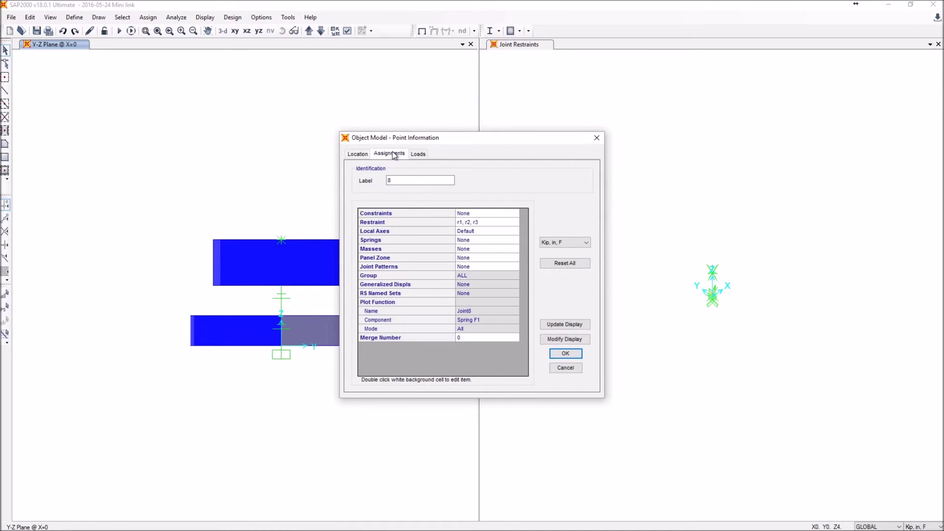
{"action": "left_click", "coordinate": [470, 222]}
- Switch joint 8's restraint from translations 1–3 to rotations about 1–3 and keep the changes
{"action": "double_click", "coordinate": [481, 223]}
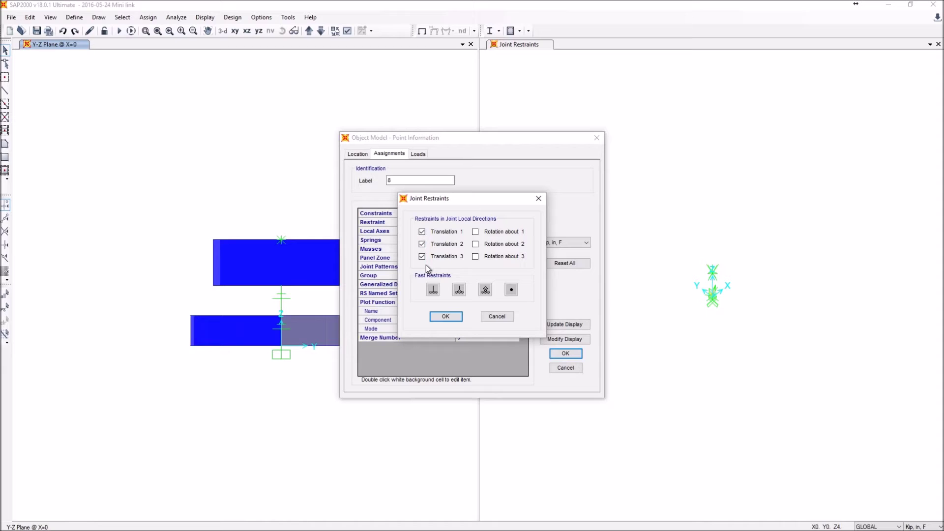
{"action": "left_click_drag", "start_coordinate": [499, 194], "coordinate": [601, 184]}
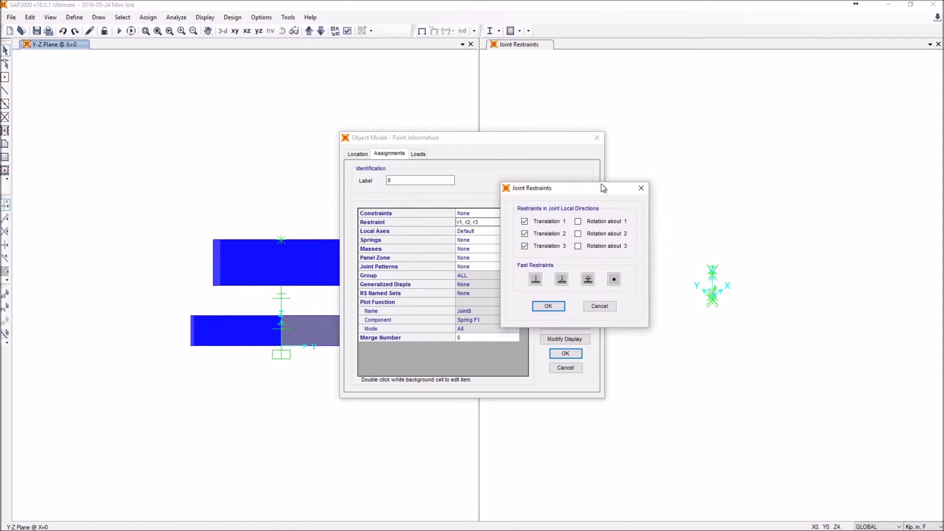
{"action": "left_click", "coordinate": [537, 218]}
{"action": "left_click", "coordinate": [536, 230]}
{"action": "left_click", "coordinate": [537, 243]}
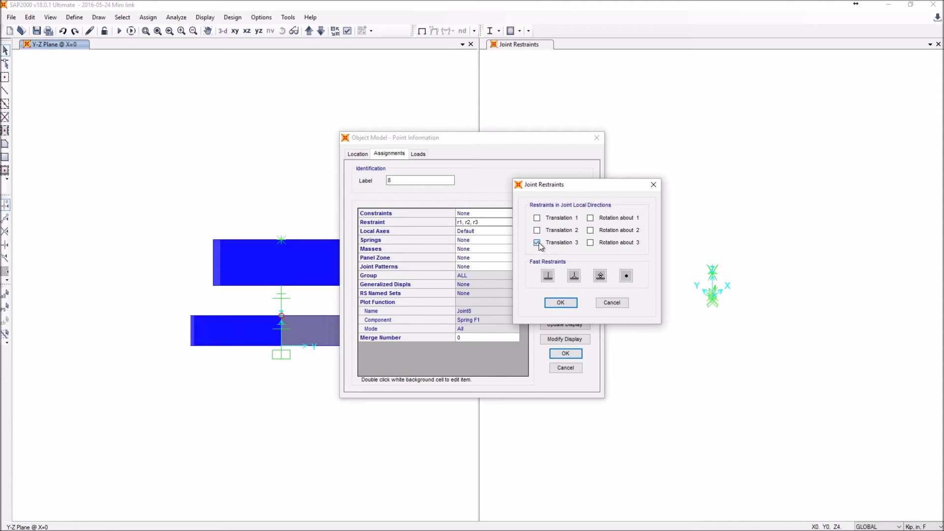
{"action": "left_click", "coordinate": [590, 218]}
{"action": "left_click", "coordinate": [590, 230]}
{"action": "left_click", "coordinate": [590, 243]}
{"action": "left_click", "coordinate": [561, 302]}
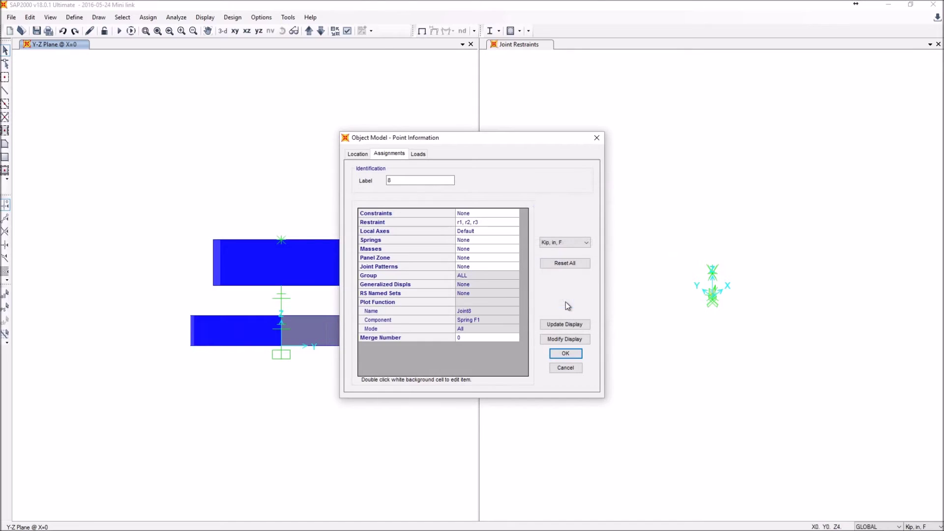
{"action": "left_click", "coordinate": [565, 354]}
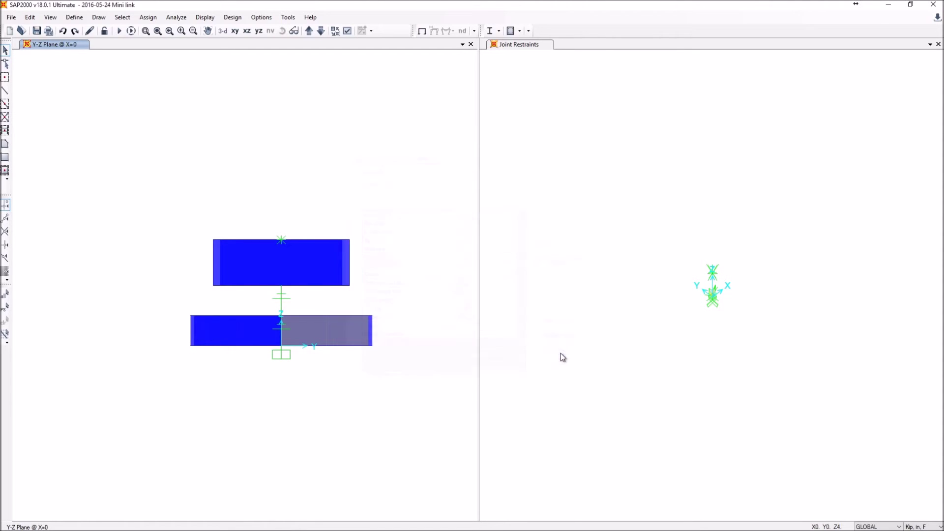
{"action": "double_click", "coordinate": [279, 291]}
{"action": "left_click", "coordinate": [659, 104]}
{"action": "left_click", "coordinate": [282, 284]}
{"action": "right_click", "coordinate": [282, 284]}
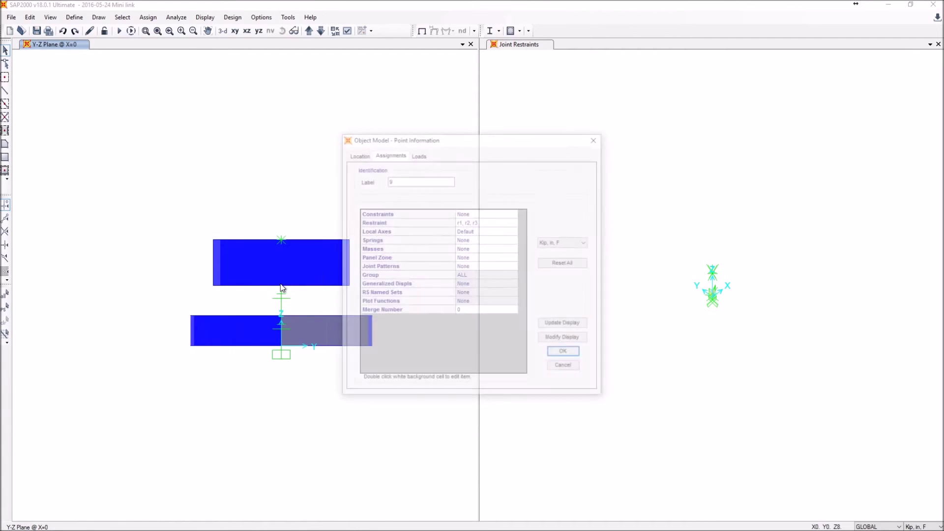
{"action": "double_click", "coordinate": [470, 223]}
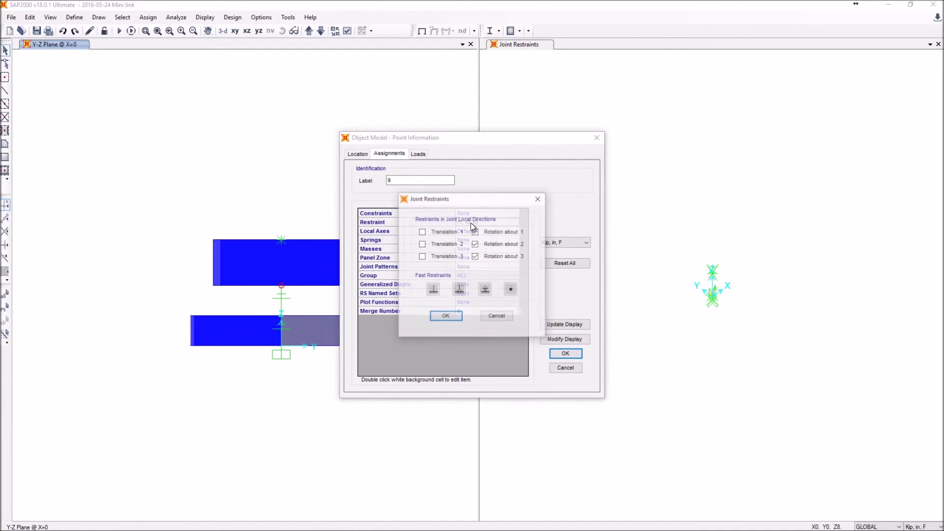
{"action": "left_click", "coordinate": [447, 317]}
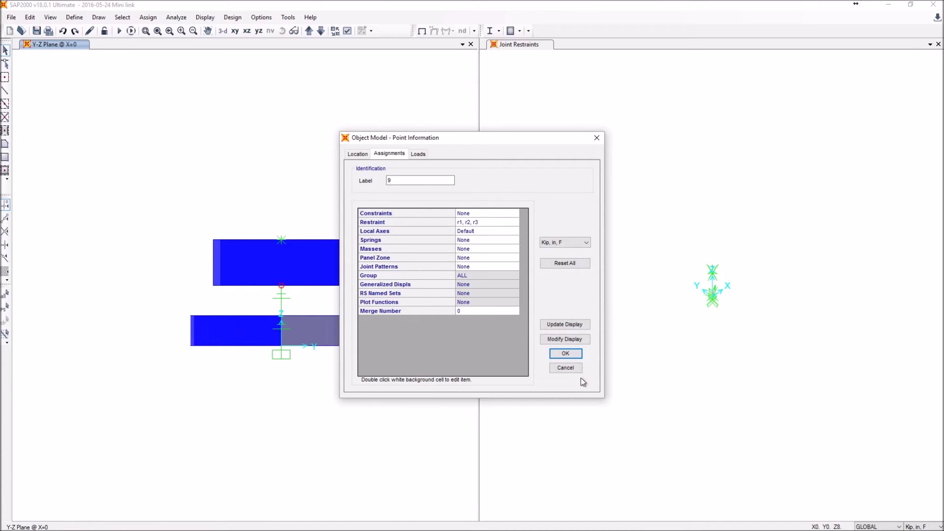
{"action": "left_click", "coordinate": [566, 354]}
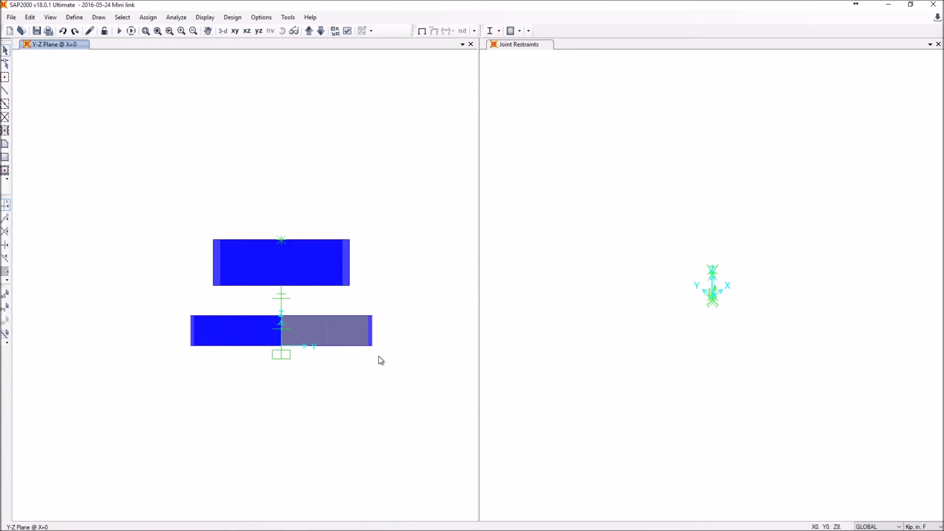
{"action": "double_click", "coordinate": [280, 347]}
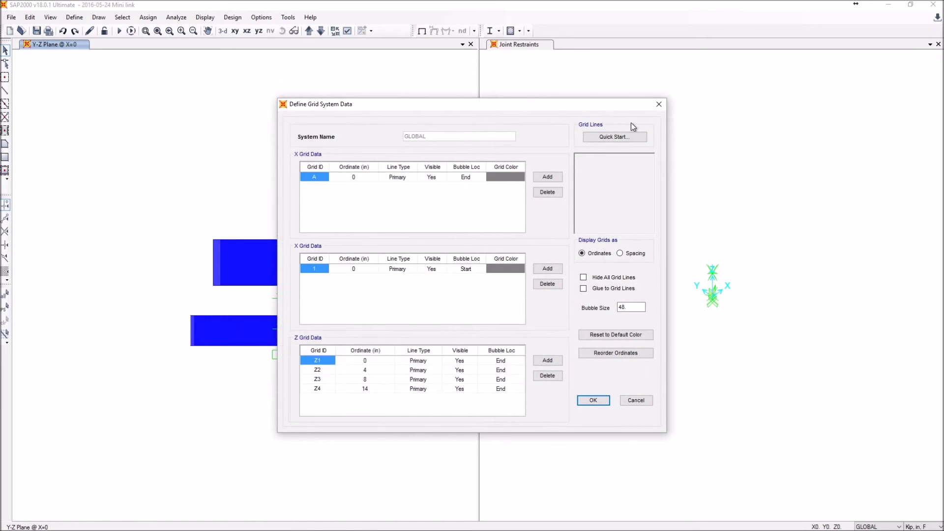
{"action": "left_click", "coordinate": [659, 104]}
- Add translation 1–3 restraints to joint 7 so it is fixed in u1, u2, u3, r1, r2, r3
{"action": "right_click", "coordinate": [281, 346]}
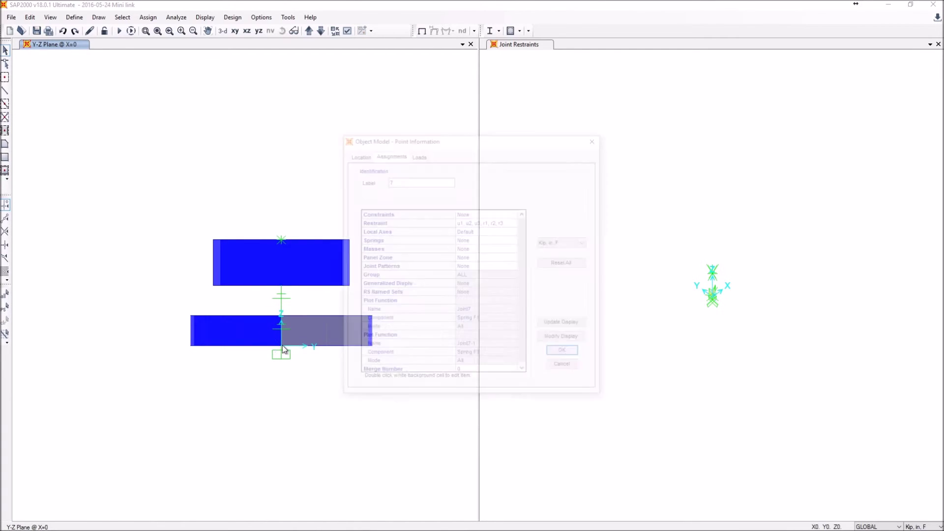
{"action": "double_click", "coordinate": [480, 222]}
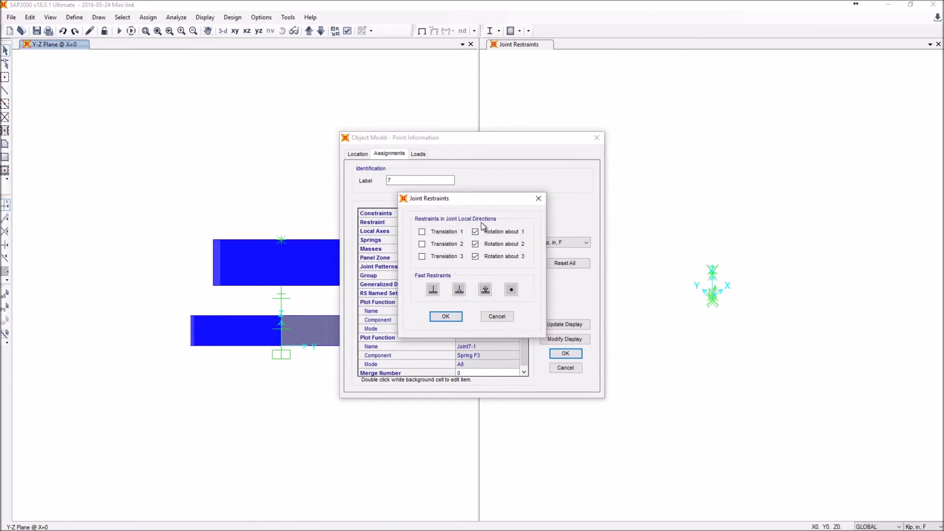
{"action": "left_click", "coordinate": [422, 231]}
{"action": "left_click", "coordinate": [422, 244]}
{"action": "left_click", "coordinate": [422, 256]}
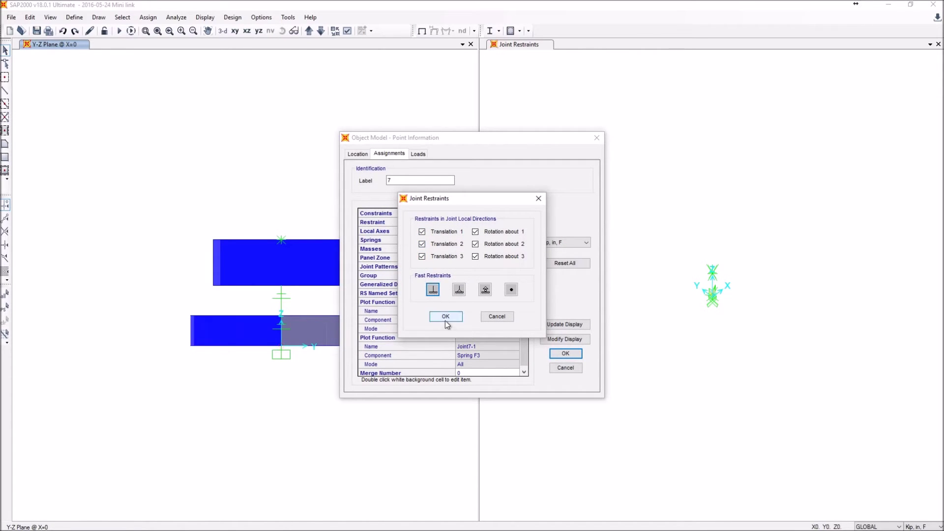
{"action": "left_click", "coordinate": [444, 317]}
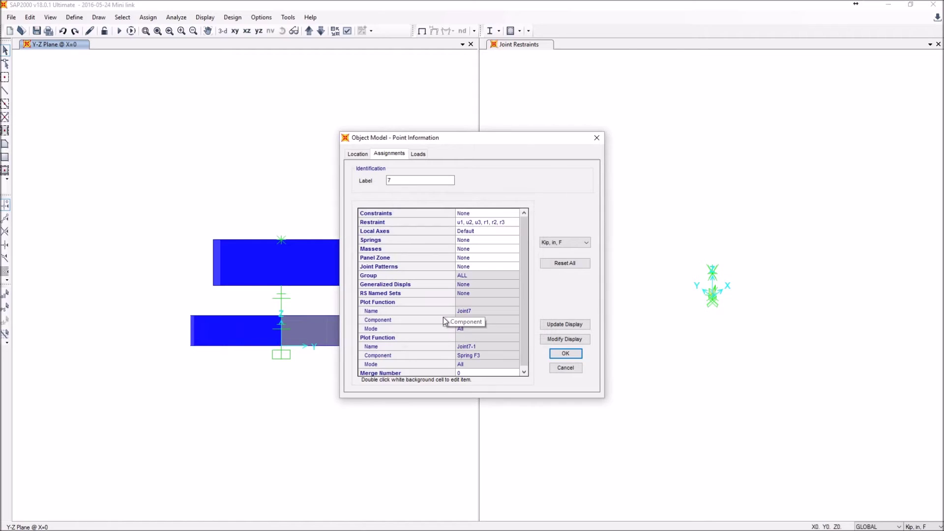
{"action": "left_click", "coordinate": [565, 354]}
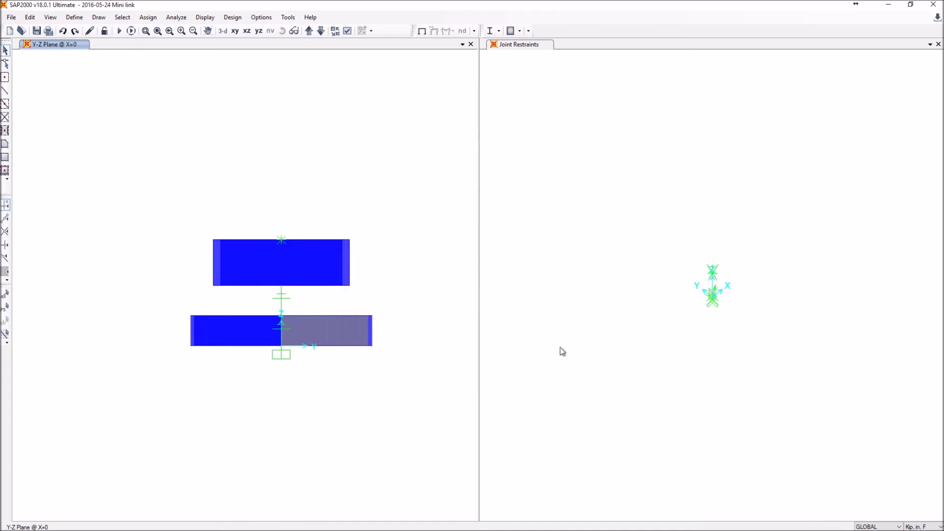
- Review the DEAD case's load application, results-saved and nonlinear parameters, keeping all defaults
{"action": "left_click", "coordinate": [74, 17]}
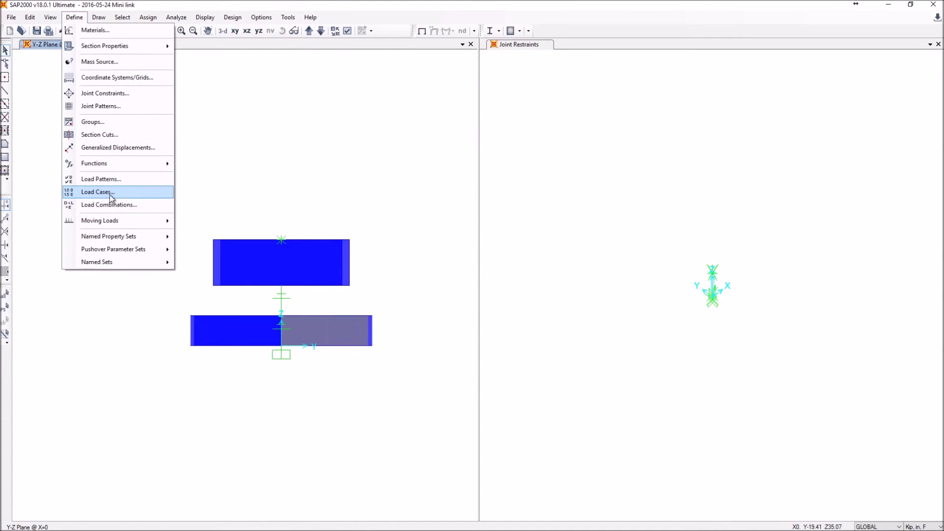
{"action": "left_click", "coordinate": [98, 192]}
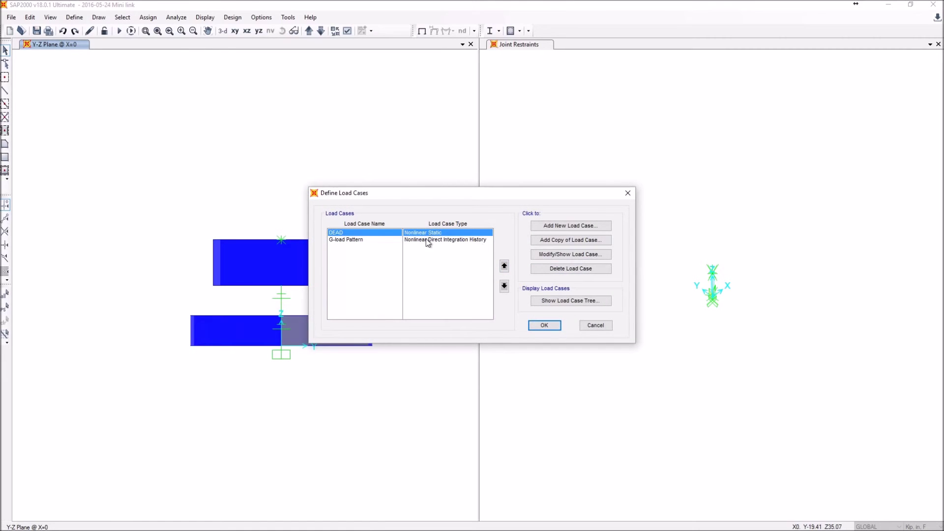
{"action": "left_click", "coordinate": [564, 256]}
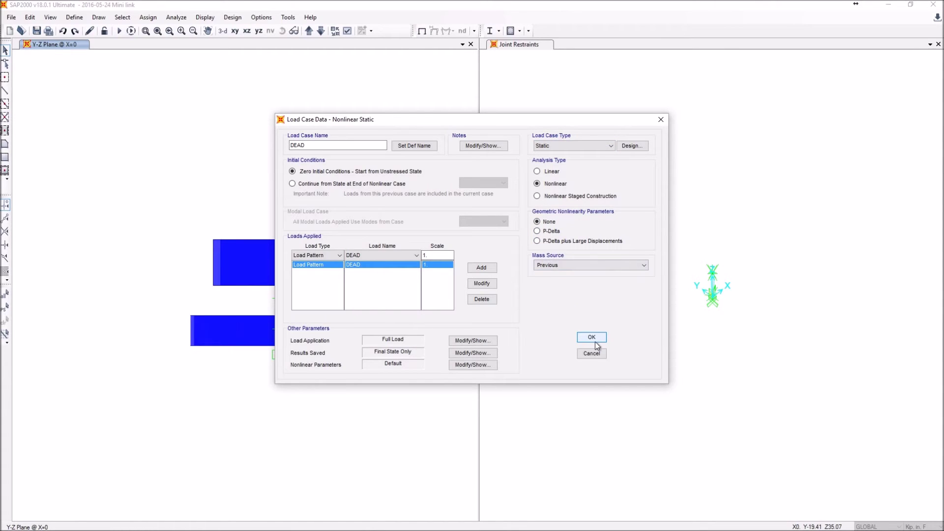
{"action": "left_click", "coordinate": [480, 341]}
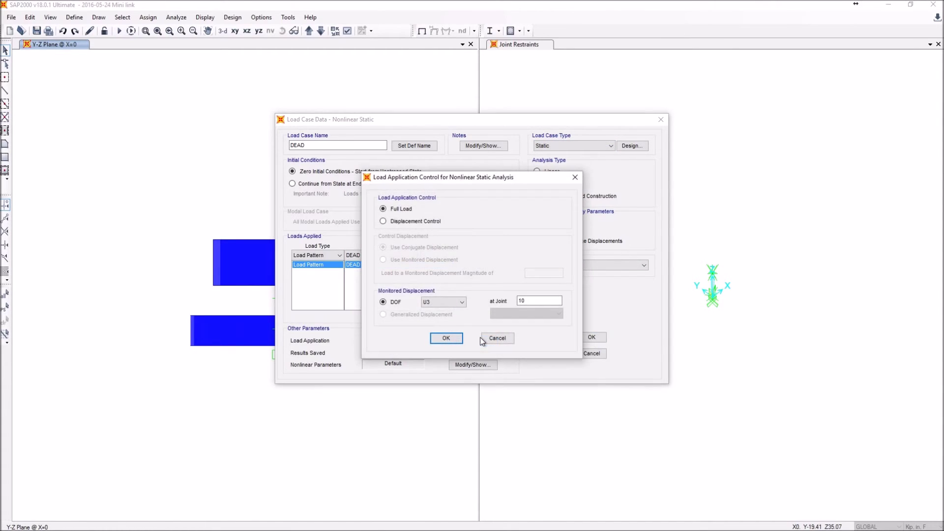
{"action": "left_click", "coordinate": [507, 340]}
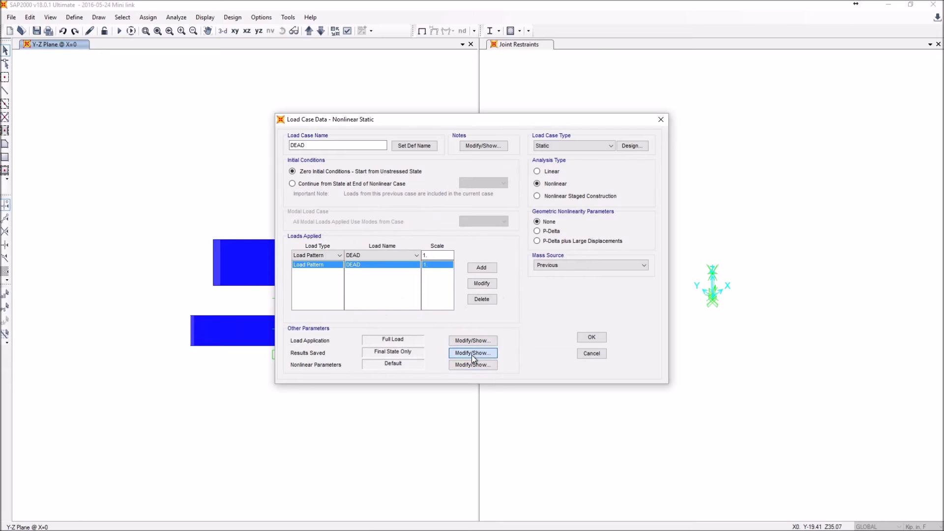
{"action": "left_click", "coordinate": [471, 354]}
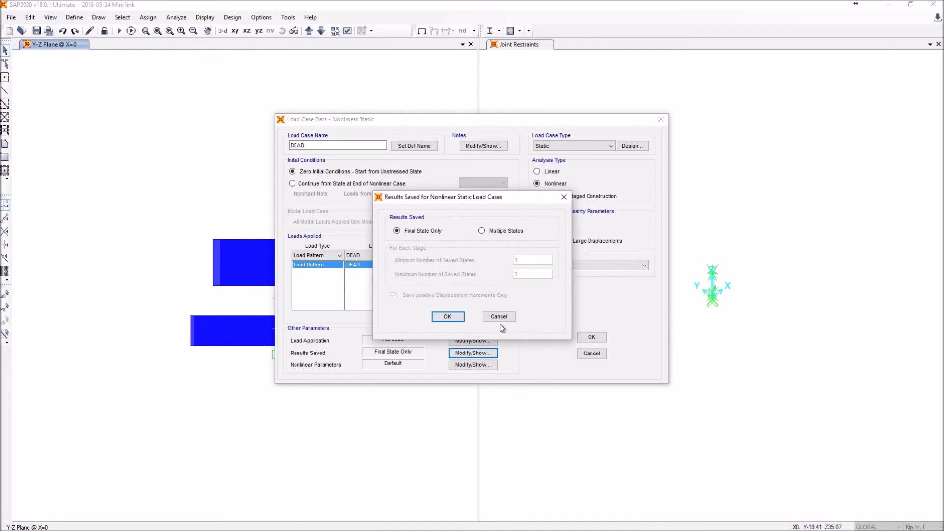
{"action": "left_click", "coordinate": [499, 317]}
{"action": "left_click", "coordinate": [477, 365]}
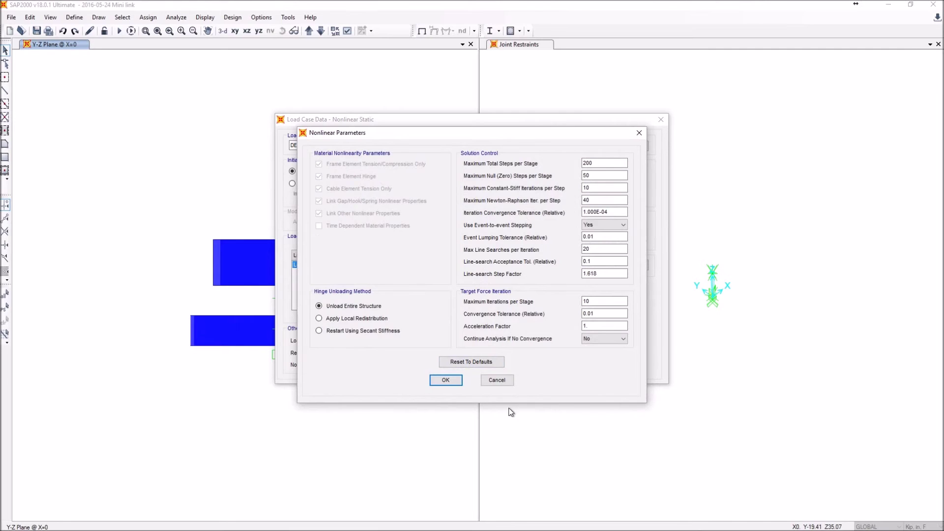
{"action": "left_click", "coordinate": [498, 381]}
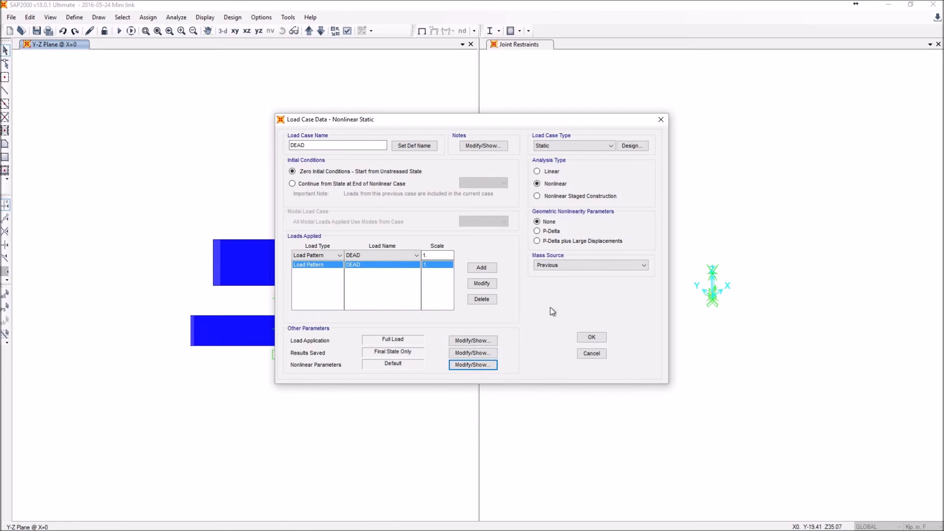
{"action": "left_click", "coordinate": [591, 337]}
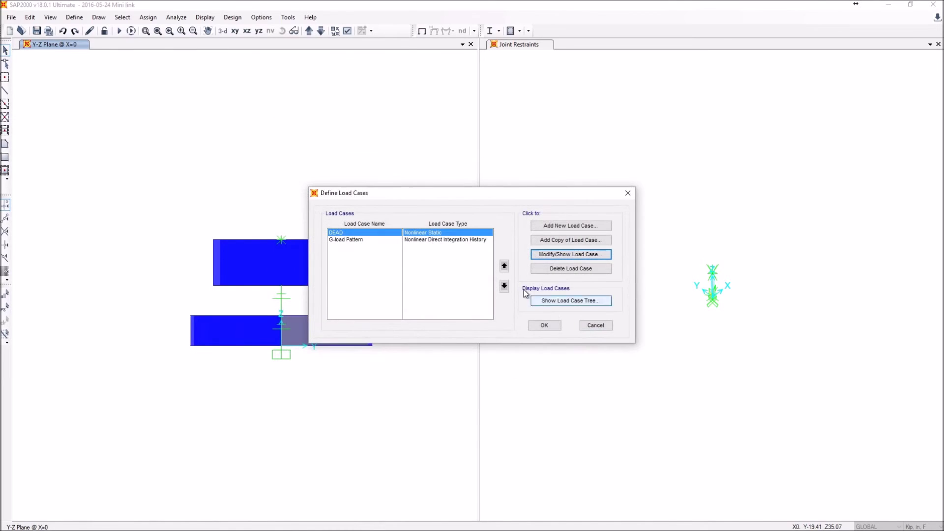
- In the G-load Pattern case, keep function 15s G-text with 1500 output steps of 0.01
{"action": "left_click", "coordinate": [464, 240]}
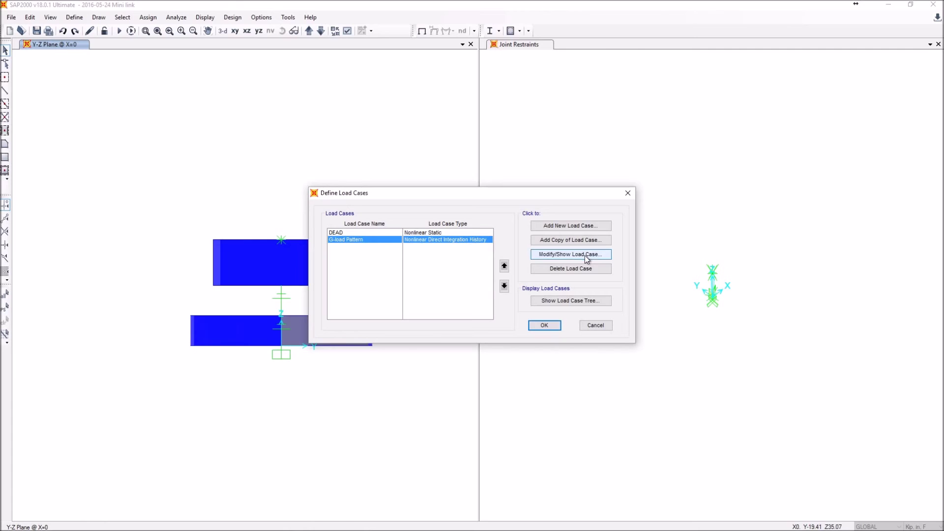
{"action": "left_click", "coordinate": [585, 255]}
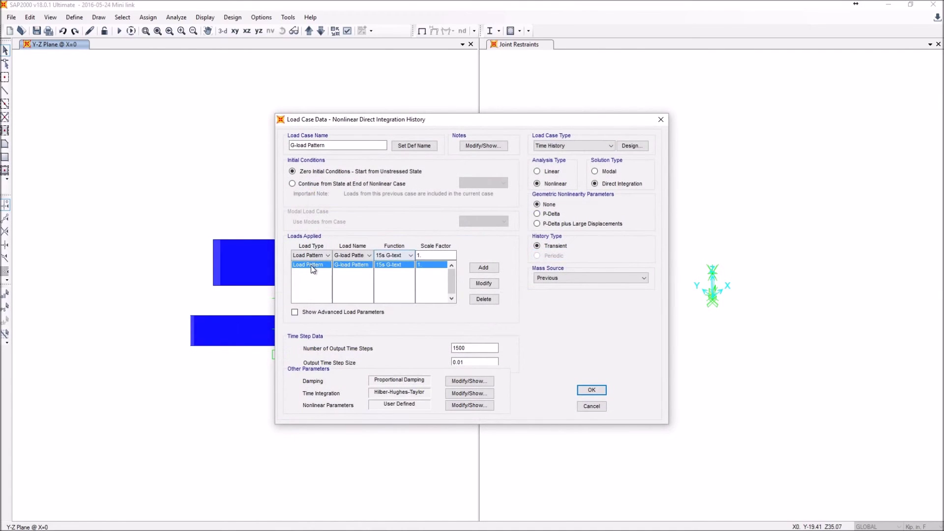
{"action": "left_click", "coordinate": [404, 255]}
{"action": "left_click", "coordinate": [347, 256]}
{"action": "left_click", "coordinate": [315, 254]}
{"action": "double_click", "coordinate": [458, 348]}
{"action": "double_click", "coordinate": [456, 363]}
{"action": "left_click", "coordinate": [394, 255]}
{"action": "left_click", "coordinate": [395, 257]}
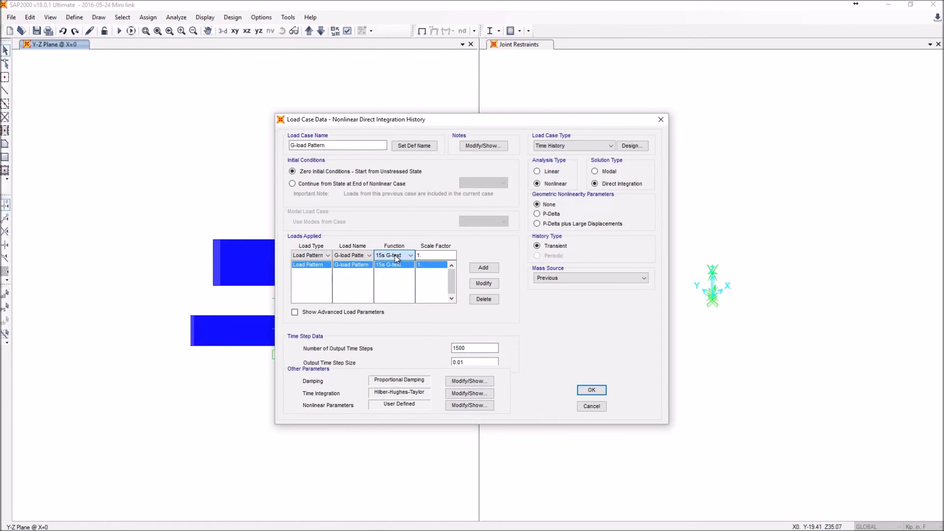
- Accept 0.05 proportional damping, leave time integration and nonlinear parameters unchanged, and confirm the case
{"action": "left_click", "coordinate": [471, 383]}
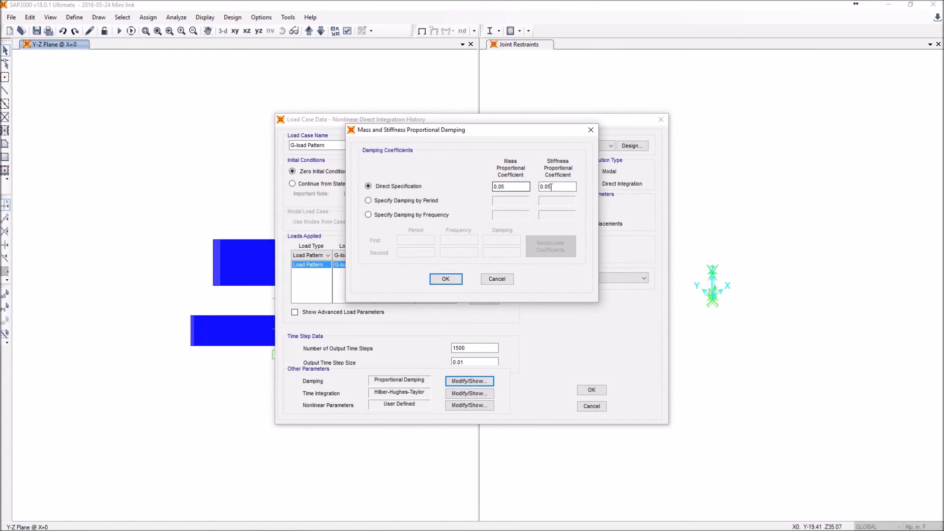
{"action": "left_click", "coordinate": [448, 279]}
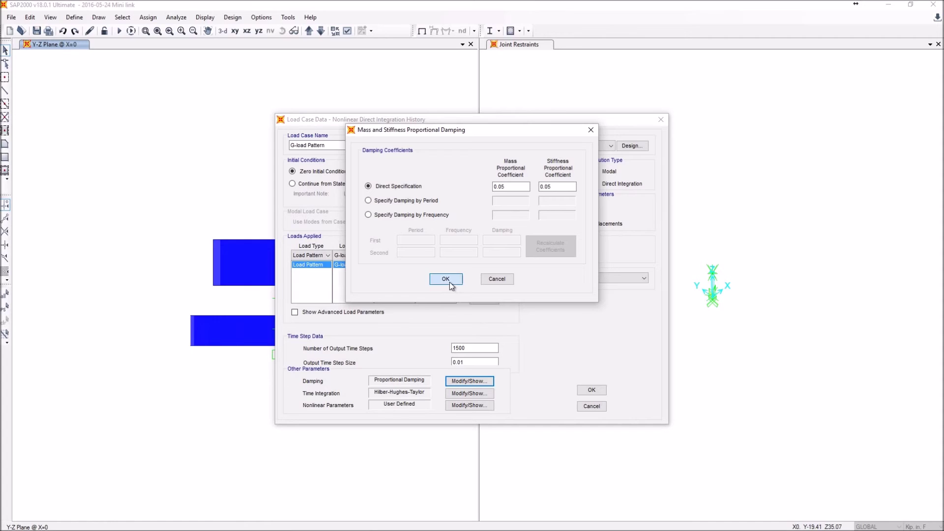
{"action": "left_click", "coordinate": [470, 394]}
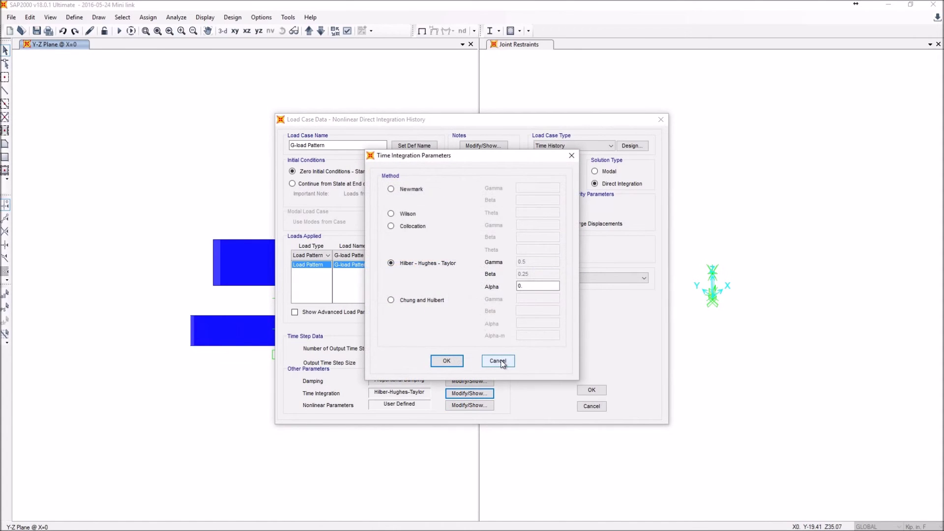
{"action": "left_click", "coordinate": [497, 361]}
{"action": "left_click", "coordinate": [469, 406]}
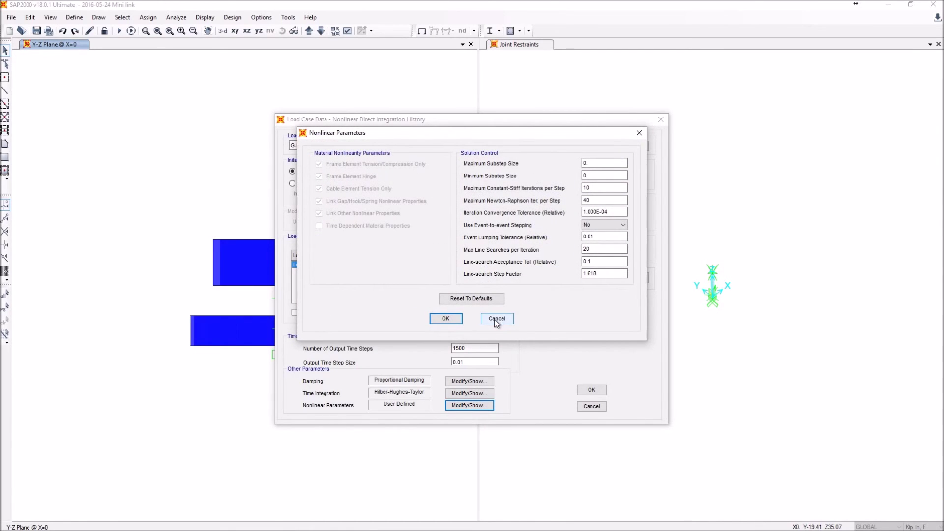
{"action": "left_click", "coordinate": [496, 319]}
{"action": "left_click", "coordinate": [578, 393]}
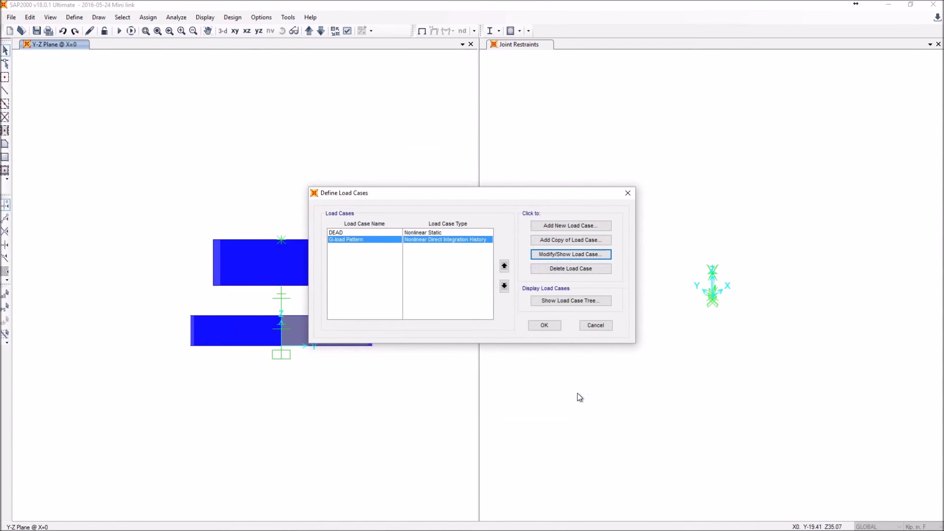
- Run the analysis of the DEAD and G-load Pattern cases with the analysis monitor always shown
{"action": "left_click", "coordinate": [553, 330]}
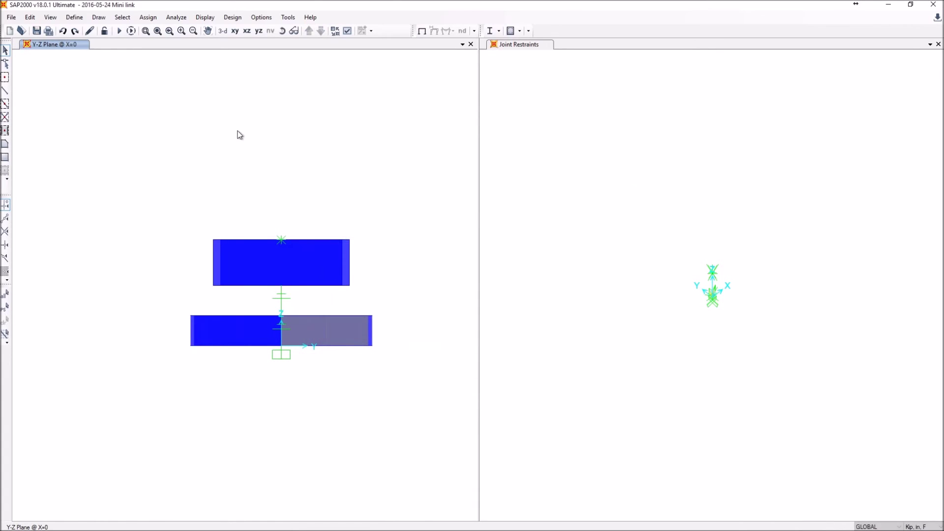
{"action": "left_click", "coordinate": [119, 31]}
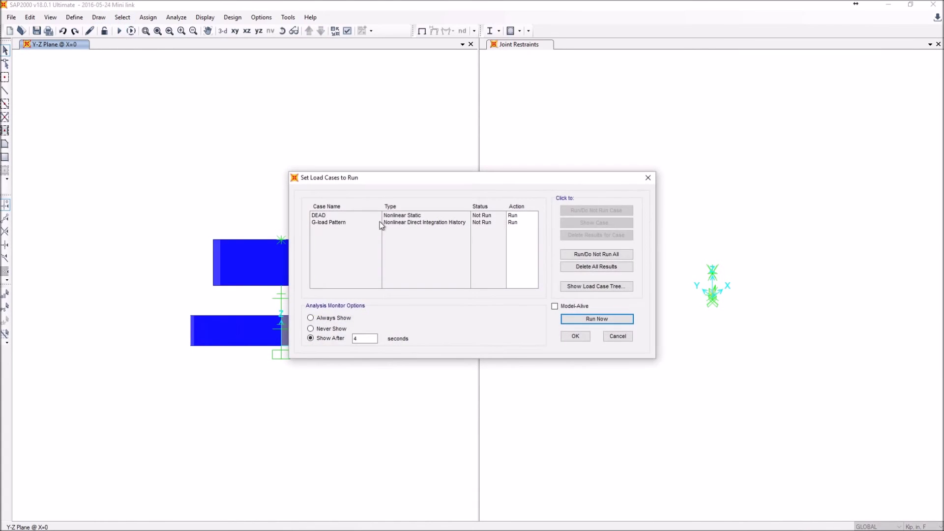
{"action": "left_click", "coordinate": [340, 217]}
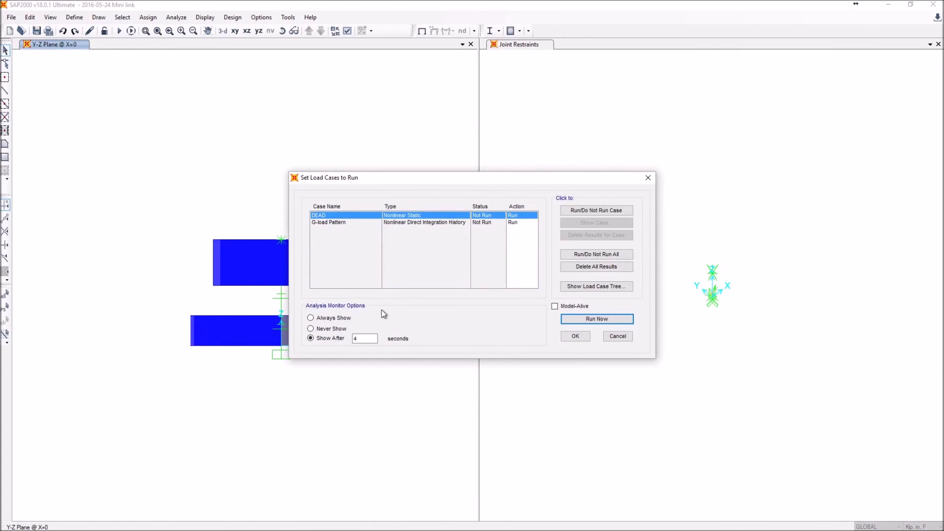
{"action": "left_click", "coordinate": [408, 222]}
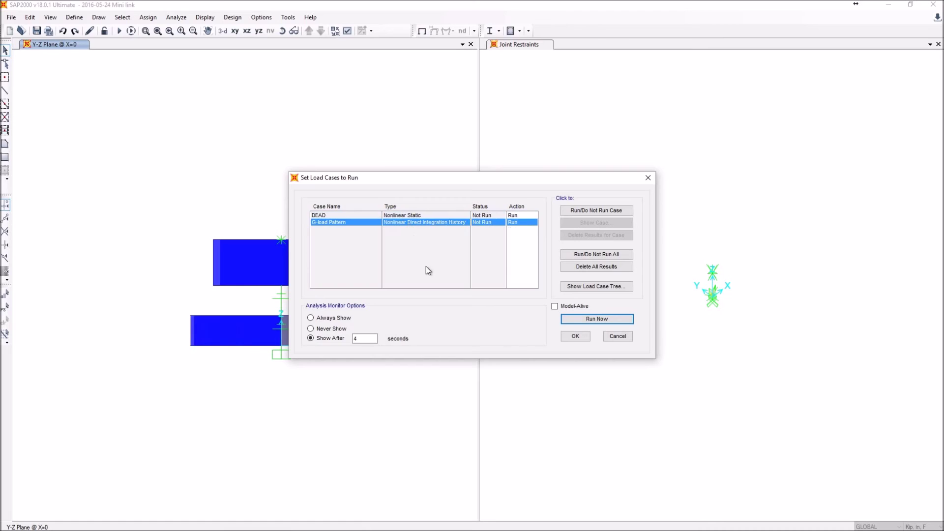
{"action": "left_click", "coordinate": [311, 319]}
{"action": "left_click", "coordinate": [596, 319]}
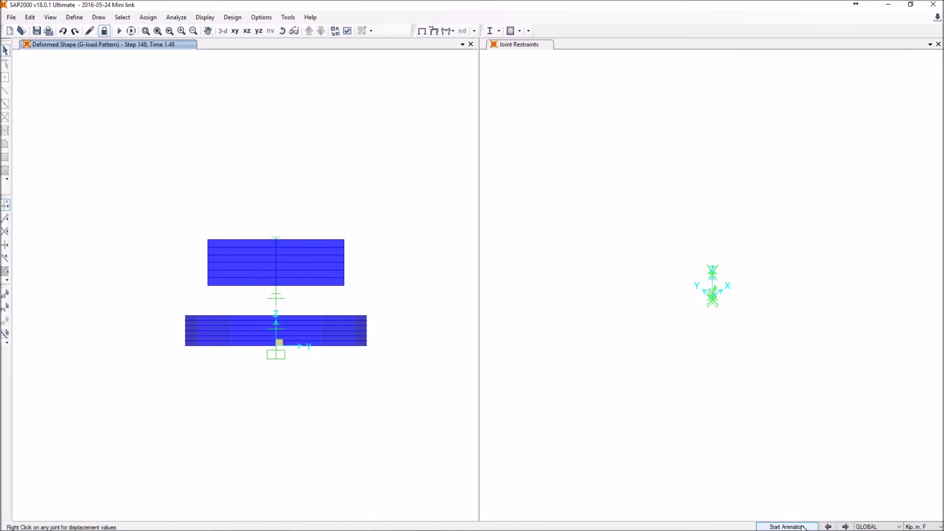
- Display the DEAD deformed shape, then start and stop its animation
{"action": "left_click", "coordinate": [845, 527]}
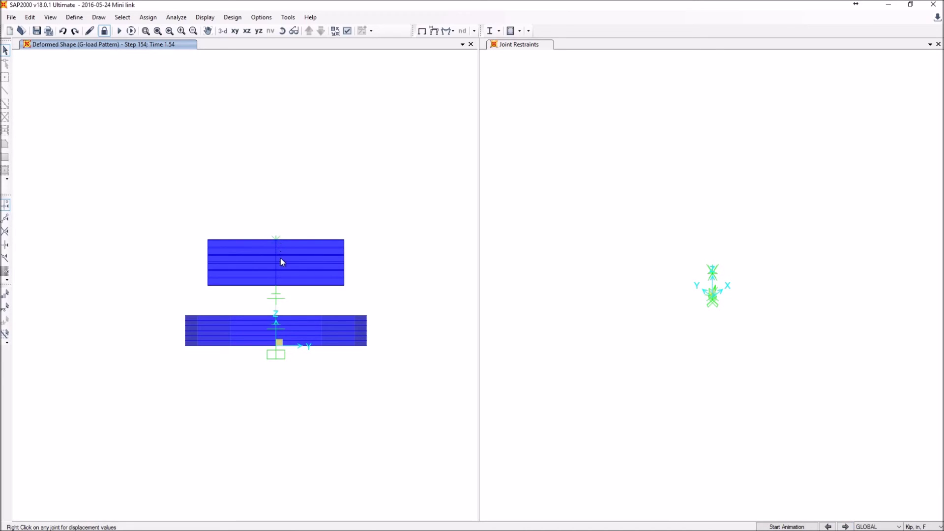
{"action": "left_click", "coordinate": [434, 31]}
{"action": "left_click", "coordinate": [498, 139]}
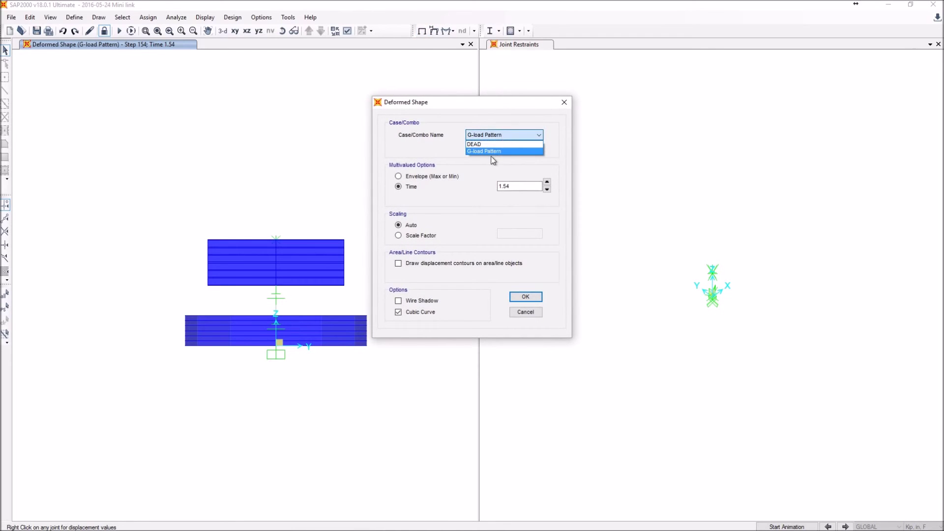
{"action": "left_click", "coordinate": [488, 146]}
{"action": "left_click", "coordinate": [535, 298]}
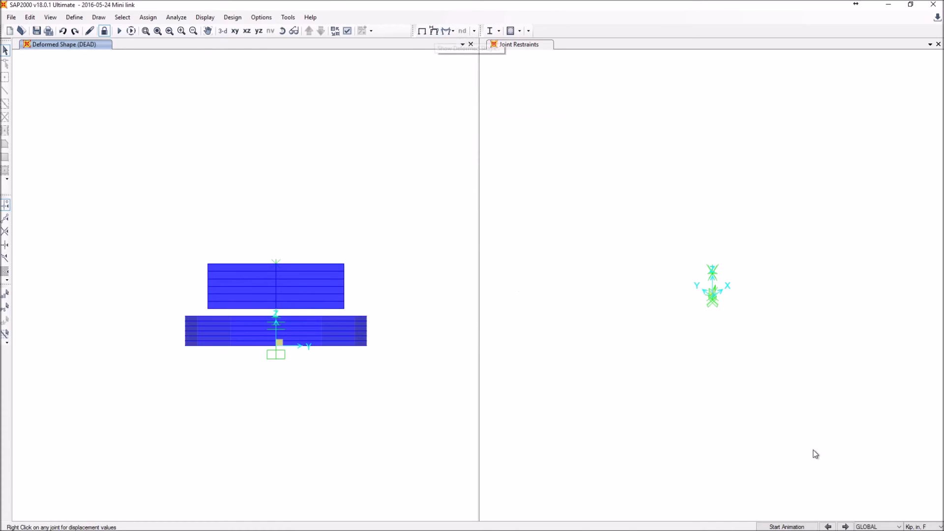
{"action": "left_click", "coordinate": [798, 526]}
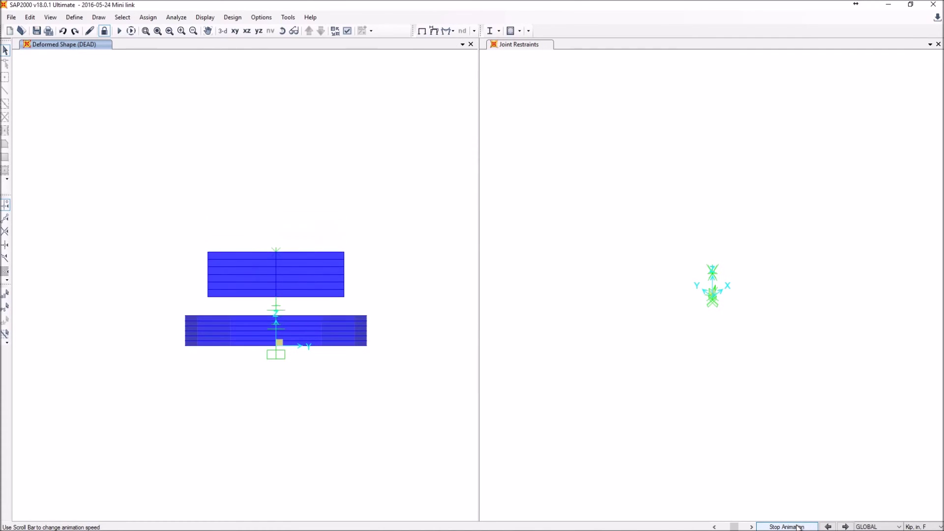
{"action": "left_click", "coordinate": [798, 526]}
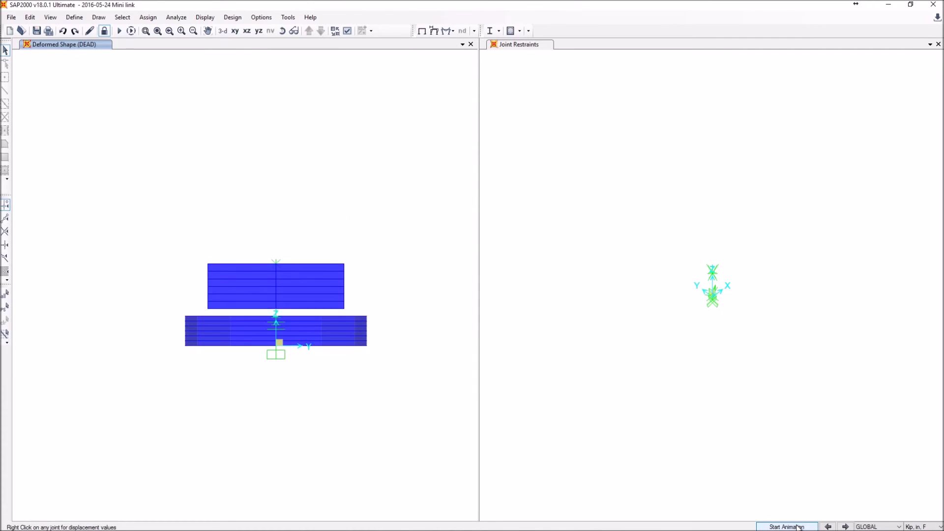
- Switch the deformed-shape display to the G-load Pattern case at time 1
{"action": "left_click", "coordinate": [434, 31]}
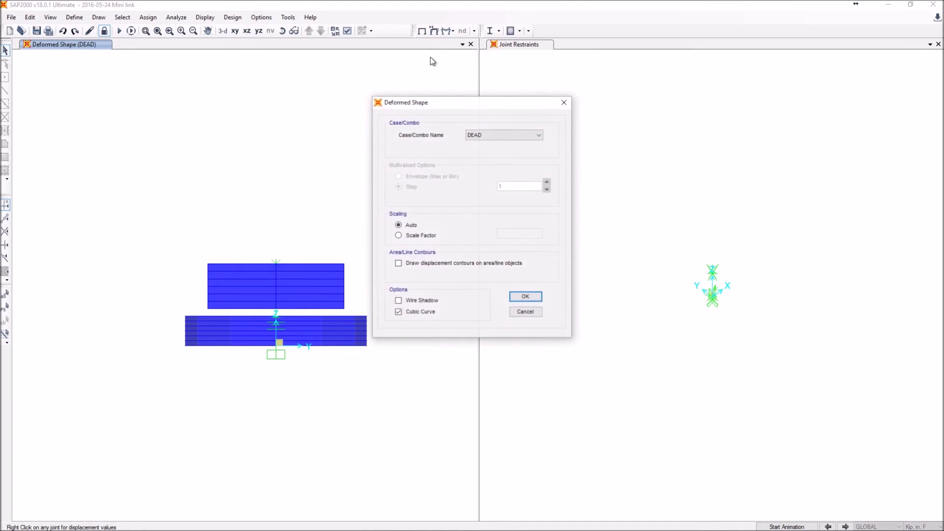
{"action": "left_click", "coordinate": [497, 136]}
{"action": "left_click", "coordinate": [486, 150]}
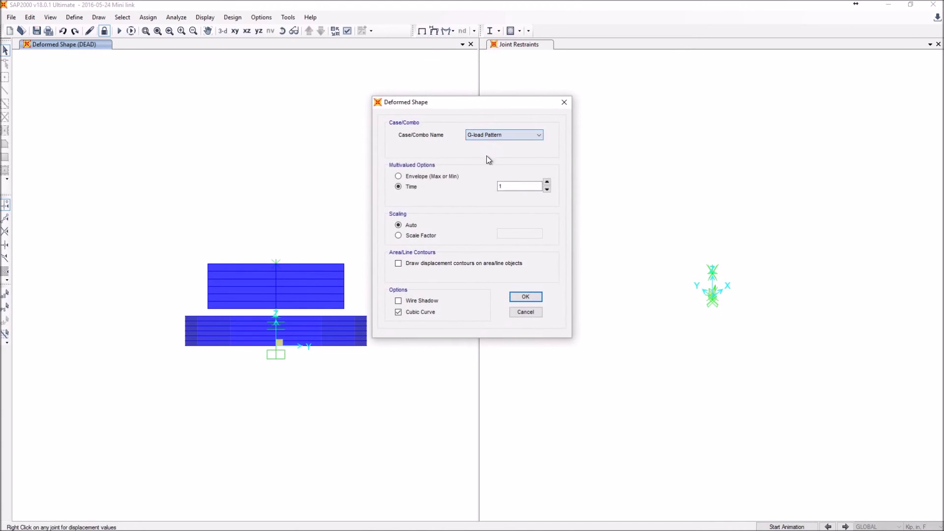
{"action": "left_click", "coordinate": [535, 301]}
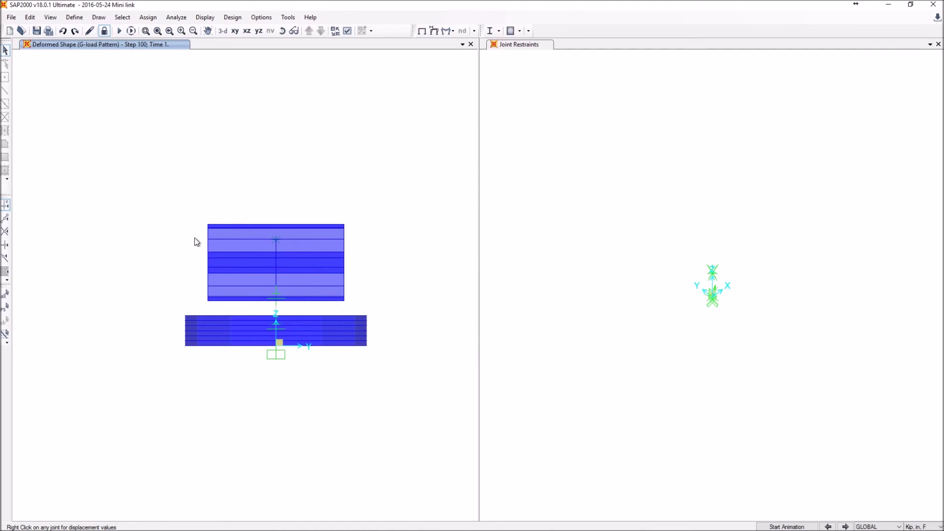
- Toggle perspective and show the time-1 deformed model zoomed in on the XZ elevation
{"action": "left_click", "coordinate": [296, 30]}
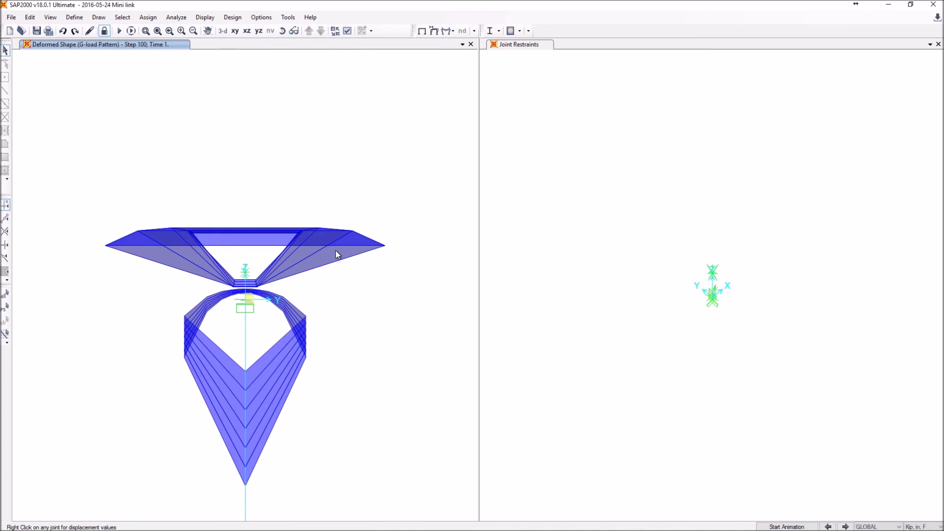
{"action": "left_click", "coordinate": [245, 31]}
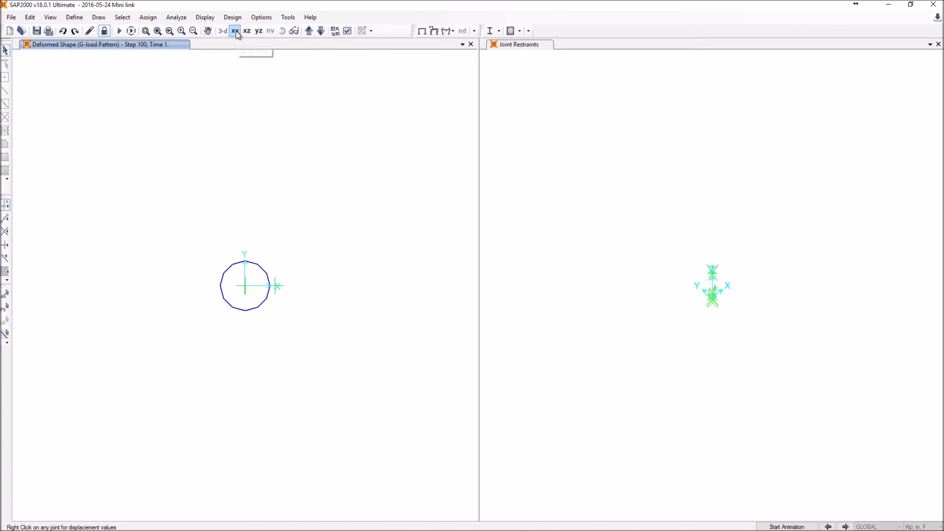
{"action": "left_click", "coordinate": [249, 28]}
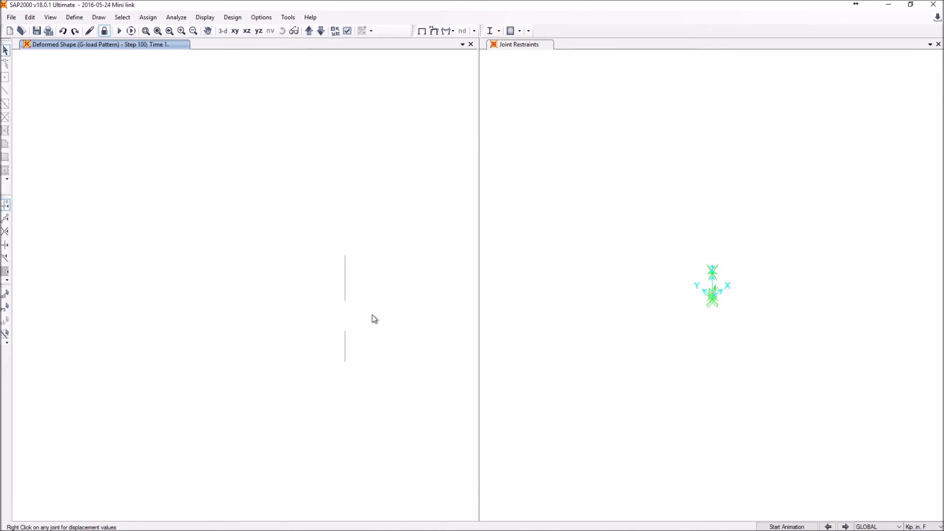
{"action": "scroll", "coordinate": [453, 334], "scroll_direction": "up", "scroll_amount": 2}
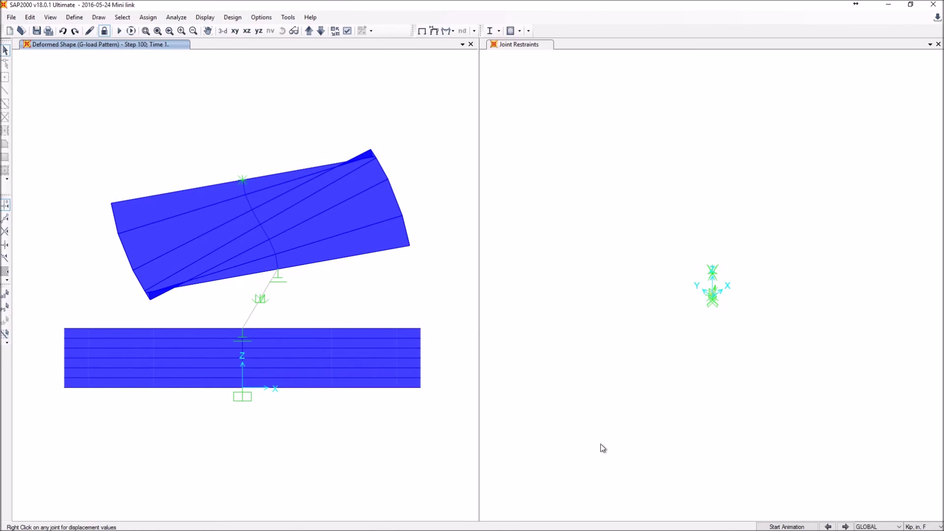
{"action": "scroll", "coordinate": [712, 284], "scroll_direction": "up", "scroll_amount": 2}
{"action": "scroll", "coordinate": [768, 367], "scroll_direction": "up", "scroll_amount": 3}
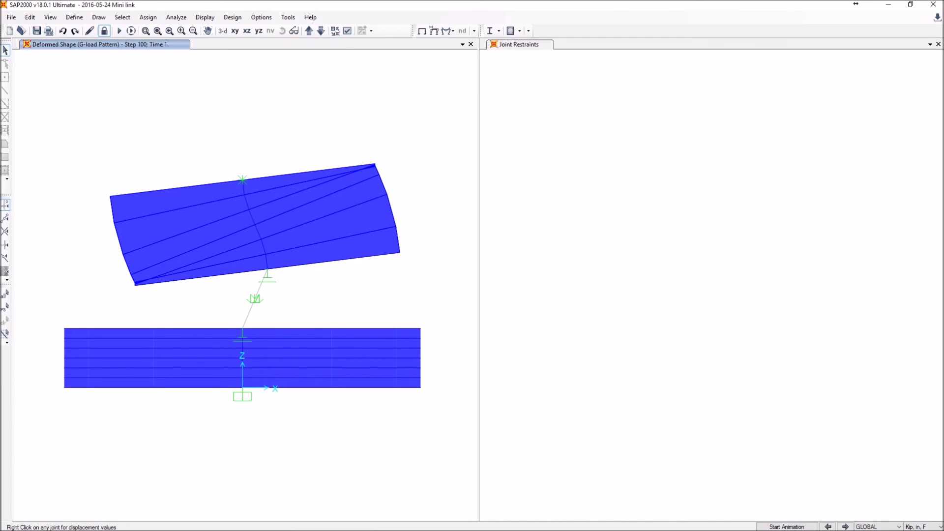
- Start and stop the G-load Pattern animation, then step the deformed shape forward to step 205, time 2.05
{"action": "left_click", "coordinate": [788, 527]}
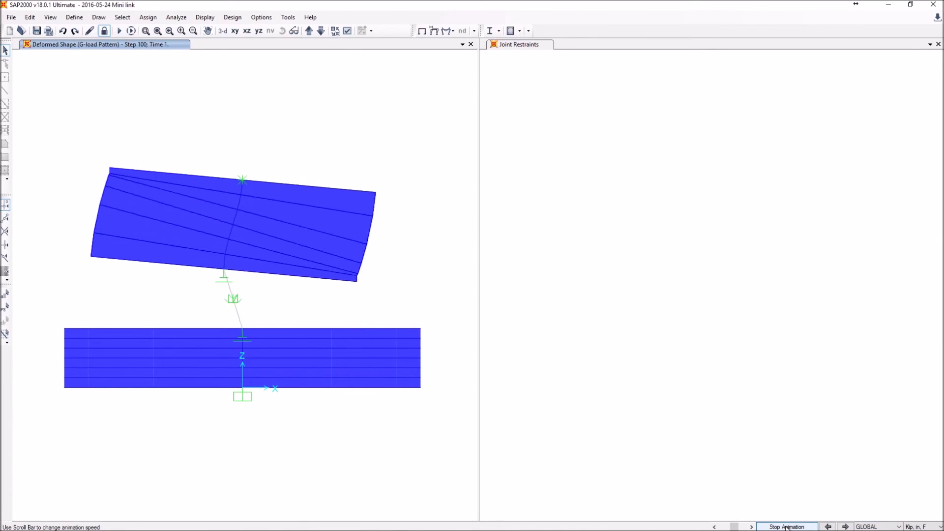
{"action": "left_click", "coordinate": [787, 527]}
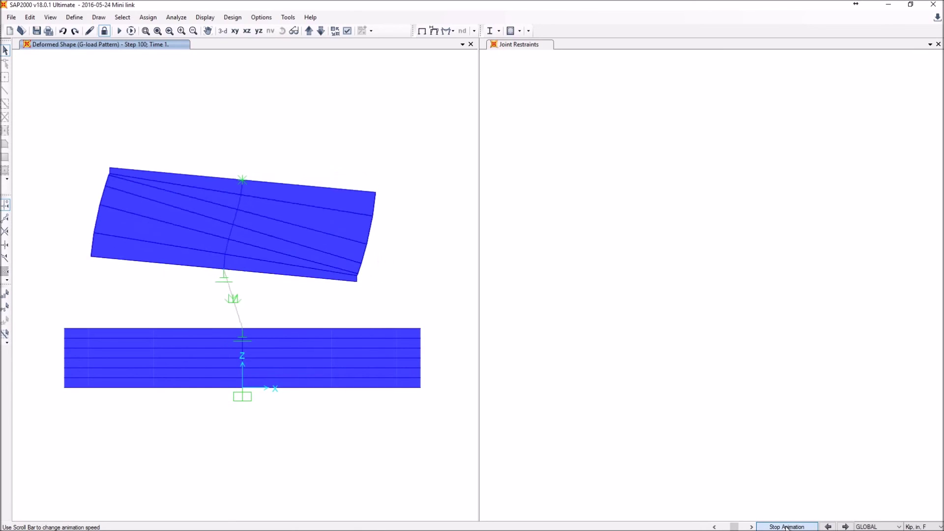
{"action": "left_click", "coordinate": [845, 526]}
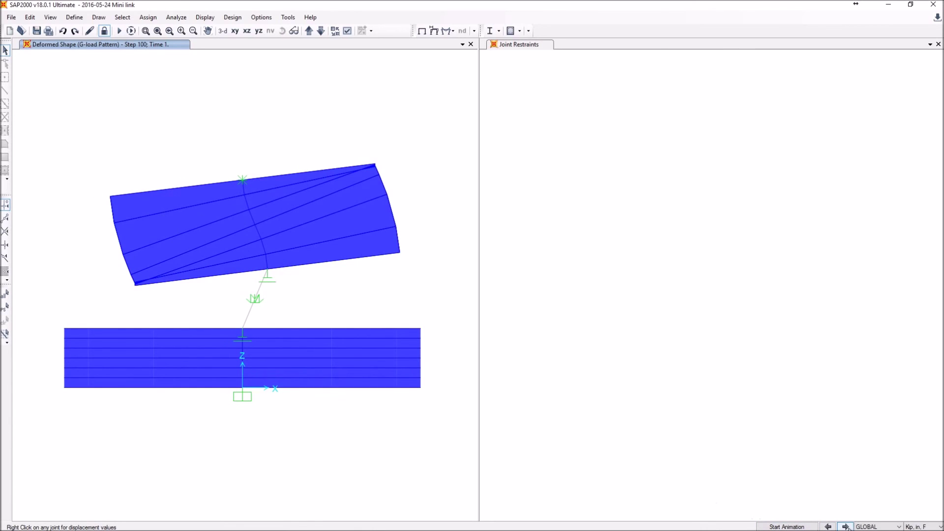
{"action": "left_click", "coordinate": [846, 527]}
{"action": "left_click", "coordinate": [846, 527]}
{"action": "left_click", "coordinate": [846, 527]}
{"action": "left_click", "coordinate": [846, 526]}
{"action": "left_click", "coordinate": [846, 527]}
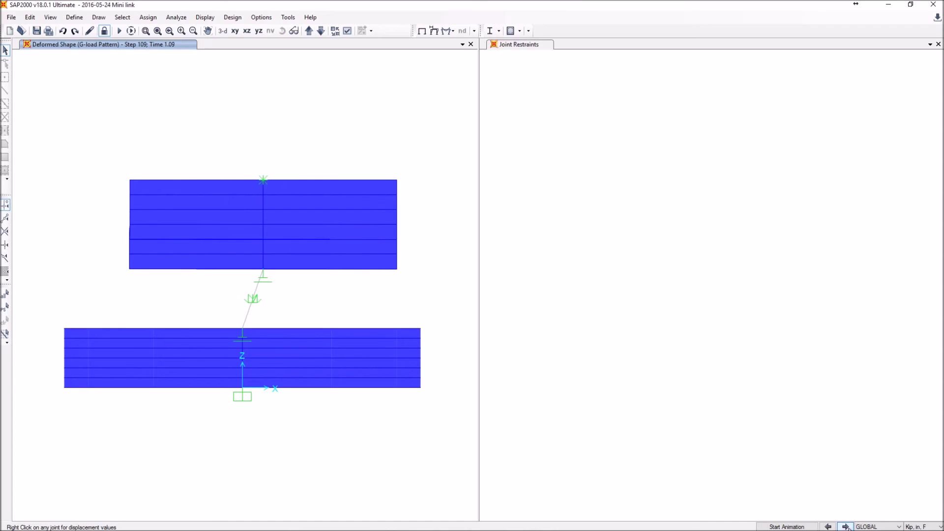
{"action": "left_click", "coordinate": [846, 527]}
{"action": "left_click", "coordinate": [846, 526]}
{"action": "left_click", "coordinate": [846, 527]}
{"action": "left_click", "coordinate": [845, 527]}
{"action": "left_click", "coordinate": [846, 527]}
{"action": "left_click", "coordinate": [846, 526]}
{"action": "left_click", "coordinate": [845, 527]}
{"action": "left_click", "coordinate": [846, 526]}
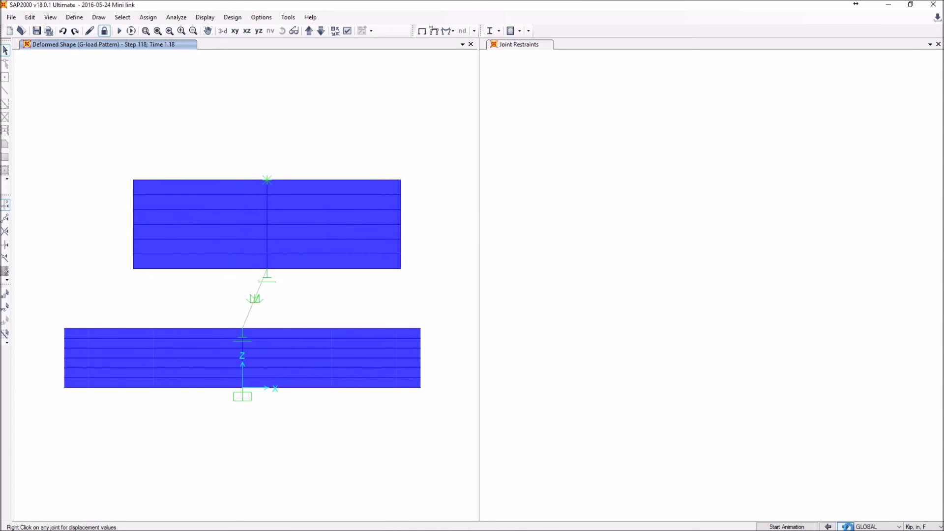
{"action": "left_click", "coordinate": [846, 527]}
{"action": "left_click", "coordinate": [846, 526]}
{"action": "left_click", "coordinate": [846, 527]}
{"action": "left_click", "coordinate": [845, 527]}
{"action": "left_click", "coordinate": [846, 527]}
{"action": "left_click", "coordinate": [846, 527]}
{"action": "left_click", "coordinate": [846, 526]}
{"action": "left_click", "coordinate": [846, 526]}
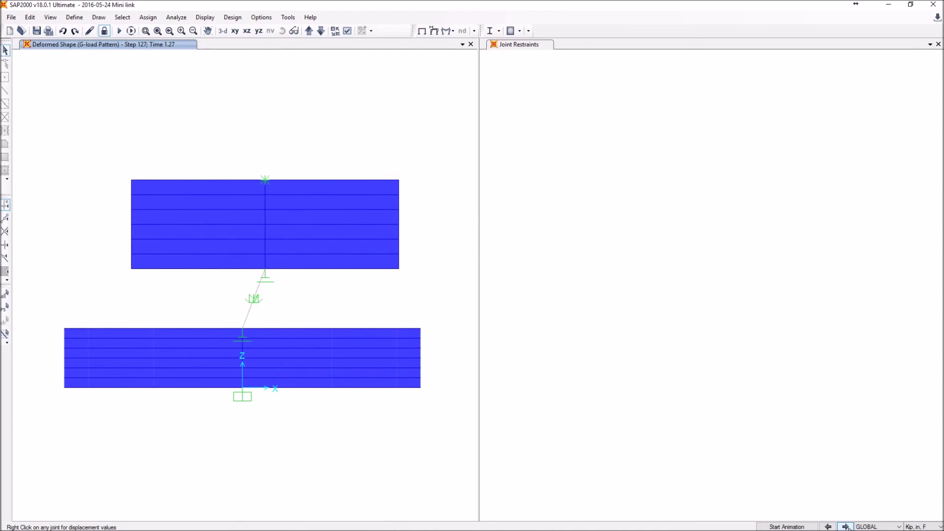
{"action": "left_click", "coordinate": [845, 527]}
{"action": "left_click", "coordinate": [845, 527]}
{"action": "left_click", "coordinate": [846, 526]}
{"action": "left_click", "coordinate": [846, 526]}
{"action": "left_click", "coordinate": [846, 527]}
{"action": "left_click", "coordinate": [845, 526]}
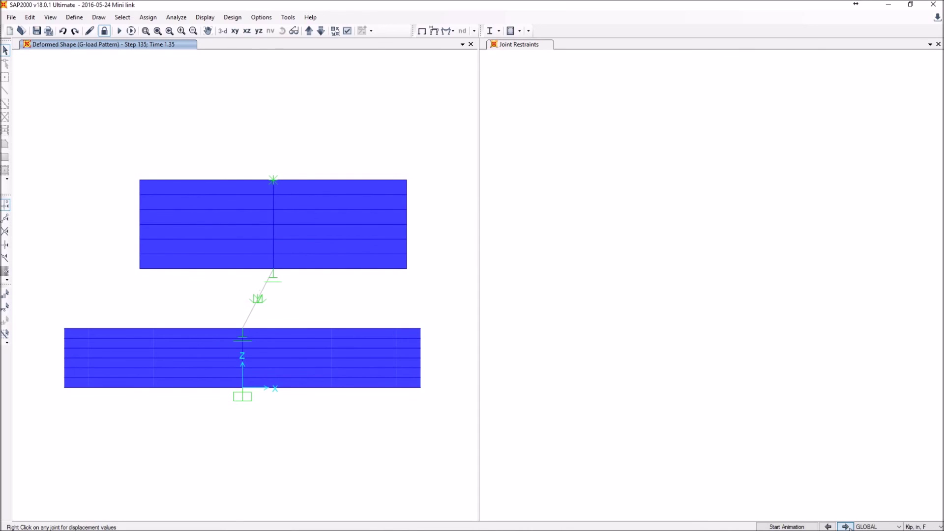
{"action": "left_click", "coordinate": [845, 527]}
{"action": "left_click", "coordinate": [846, 527]}
{"action": "left_click", "coordinate": [846, 526]}
{"action": "left_click", "coordinate": [846, 526]}
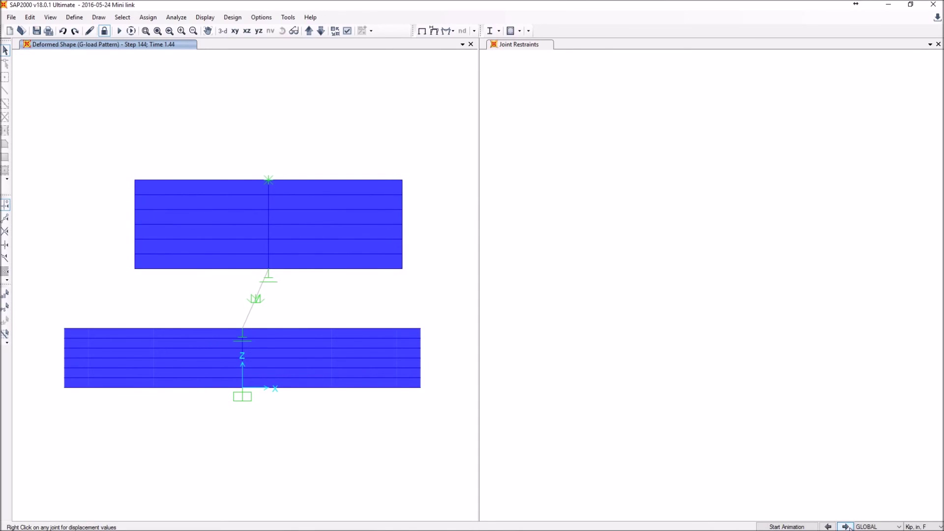
{"action": "left_click", "coordinate": [846, 527]}
{"action": "left_click", "coordinate": [846, 527]}
{"action": "left_click", "coordinate": [845, 527]}
{"action": "left_click", "coordinate": [845, 527]}
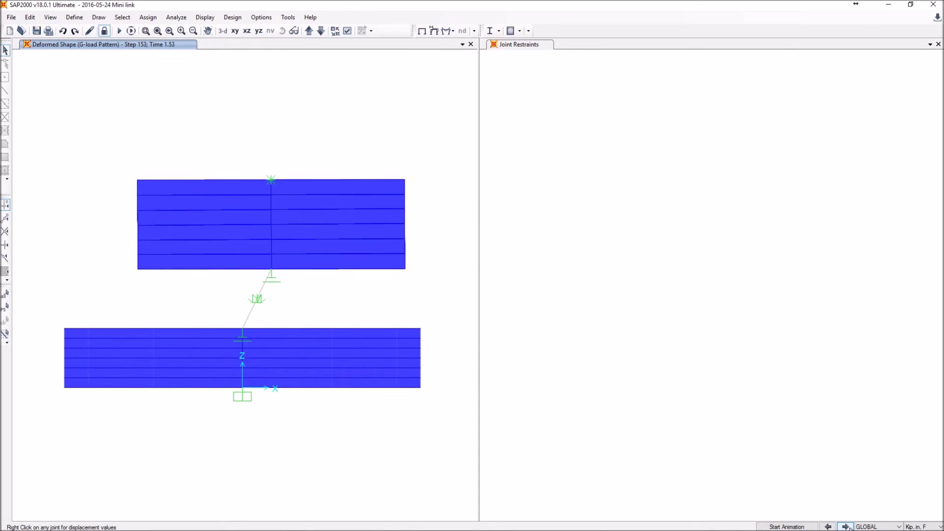
{"action": "left_click", "coordinate": [845, 526]}
{"action": "left_click", "coordinate": [846, 527]}
{"action": "left_click", "coordinate": [846, 526]}
{"action": "left_click", "coordinate": [846, 526]}
{"action": "left_click", "coordinate": [846, 527]}
{"action": "left_click", "coordinate": [846, 527]}
{"action": "left_click", "coordinate": [845, 527]}
{"action": "left_click", "coordinate": [846, 526]}
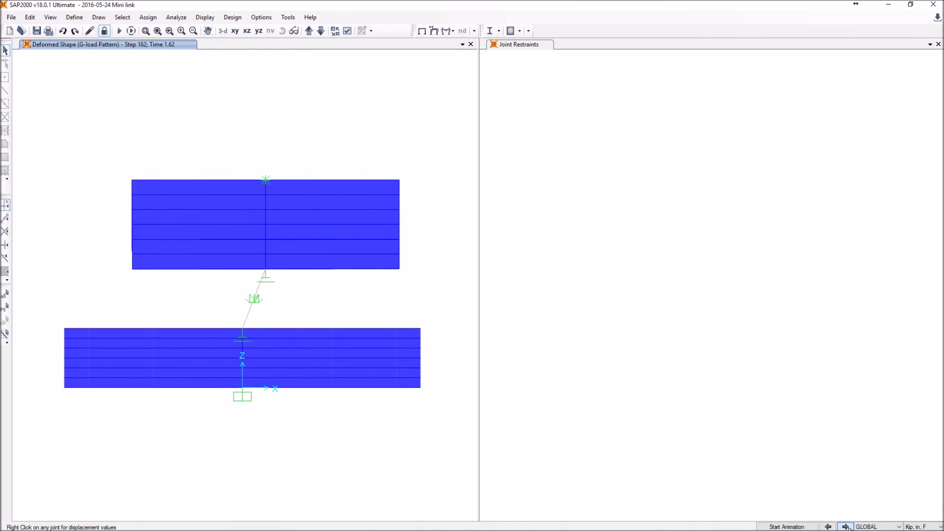
{"action": "left_click", "coordinate": [846, 527]}
{"action": "left_click", "coordinate": [846, 527]}
{"action": "left_click", "coordinate": [845, 527]}
{"action": "left_click", "coordinate": [845, 526]}
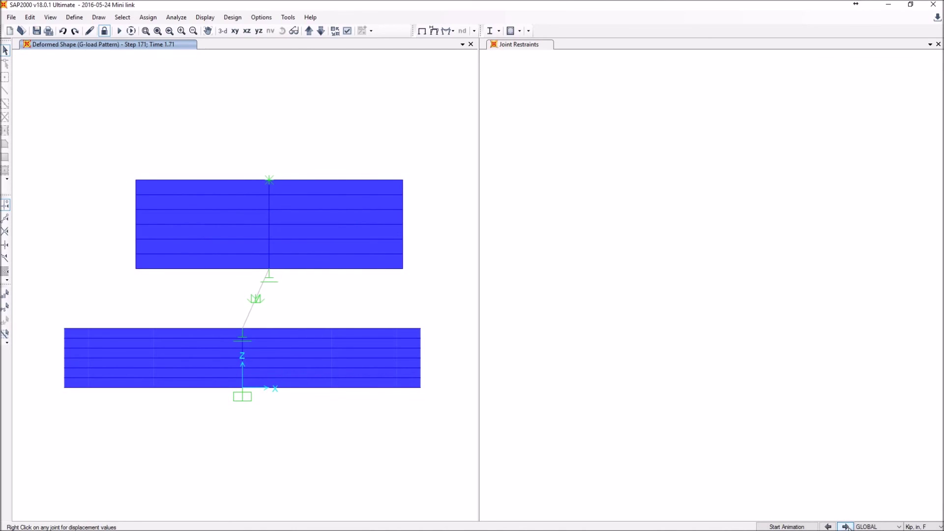
{"action": "left_click", "coordinate": [846, 526]}
{"action": "left_click", "coordinate": [845, 526]}
{"action": "left_click", "coordinate": [846, 527]}
{"action": "left_click", "coordinate": [846, 527]}
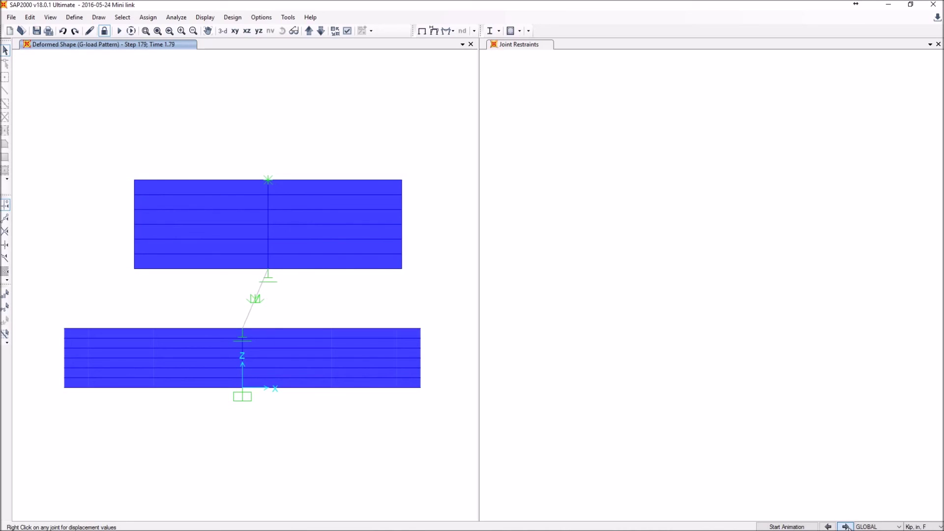
{"action": "left_click", "coordinate": [846, 527]}
{"action": "left_click", "coordinate": [846, 527]}
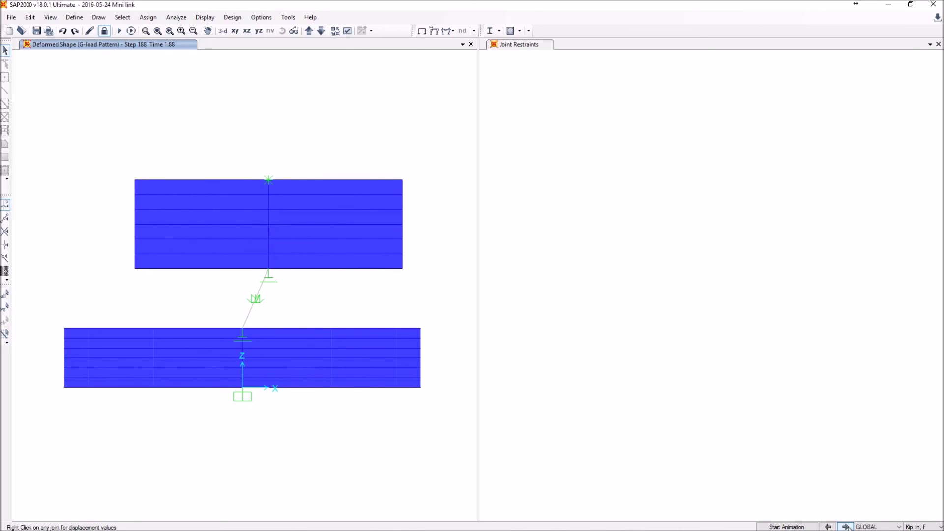
{"action": "left_click", "coordinate": [845, 526]}
{"action": "left_click", "coordinate": [846, 527]}
{"action": "left_click", "coordinate": [846, 526]}
{"action": "left_click", "coordinate": [846, 527]}
{"action": "left_click", "coordinate": [846, 527]}
{"action": "left_click", "coordinate": [846, 527]}
{"action": "left_click", "coordinate": [846, 526]}
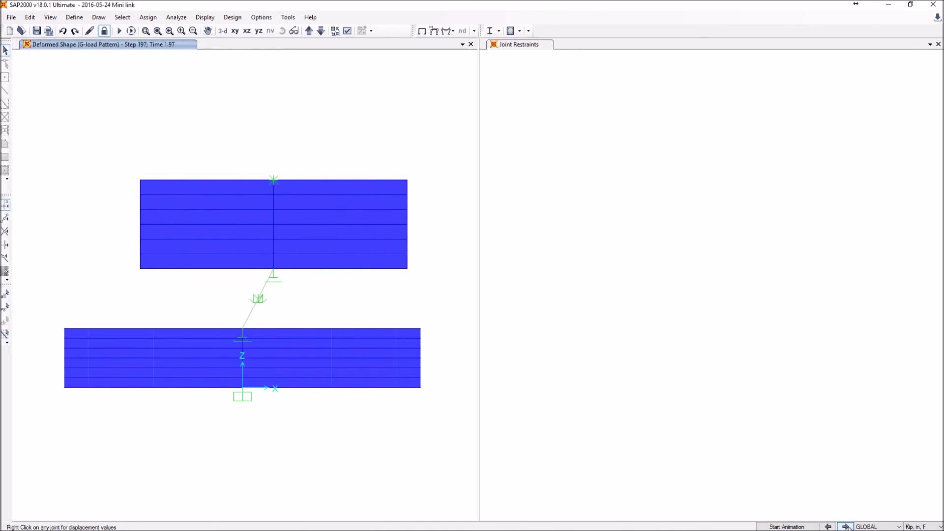
{"action": "left_click", "coordinate": [846, 527]}
{"action": "left_click", "coordinate": [846, 526]}
{"action": "left_click", "coordinate": [846, 527]}
{"action": "left_click", "coordinate": [846, 527]}
{"action": "left_click", "coordinate": [845, 527]}
{"action": "left_click", "coordinate": [846, 527]}
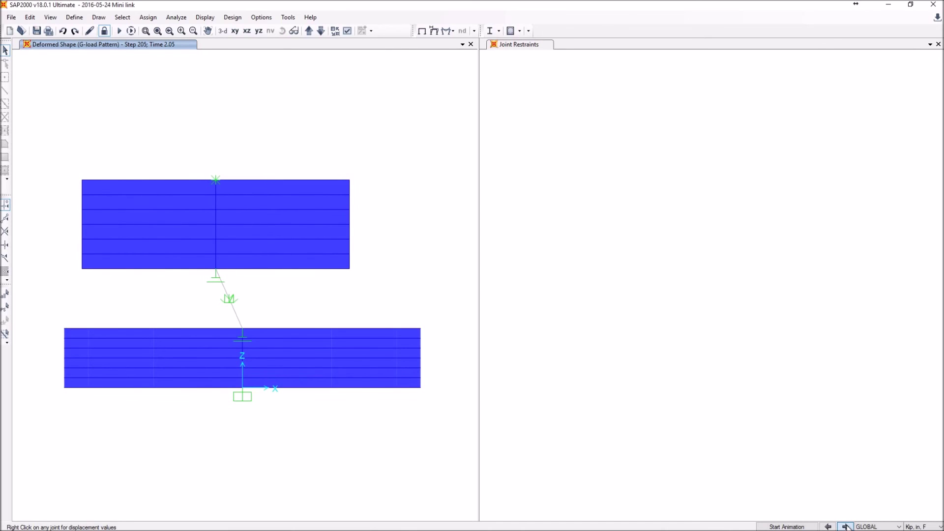
{"action": "left_click", "coordinate": [845, 527]}
{"action": "left_click", "coordinate": [845, 526]}
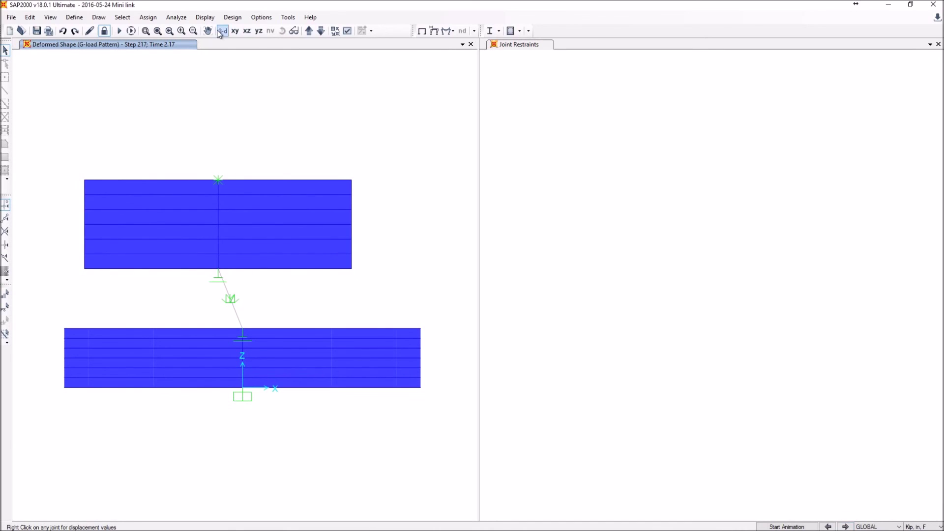
- Plot the G-load Pattern Joint7 trace against time, zoom near the origin, and return to settings
{"action": "left_click", "coordinate": [206, 17]}
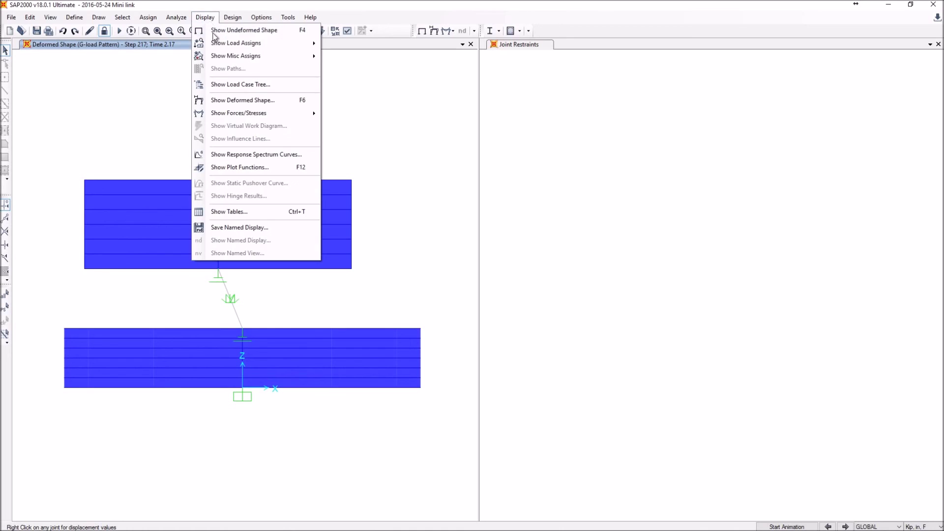
{"action": "left_click", "coordinate": [231, 168]}
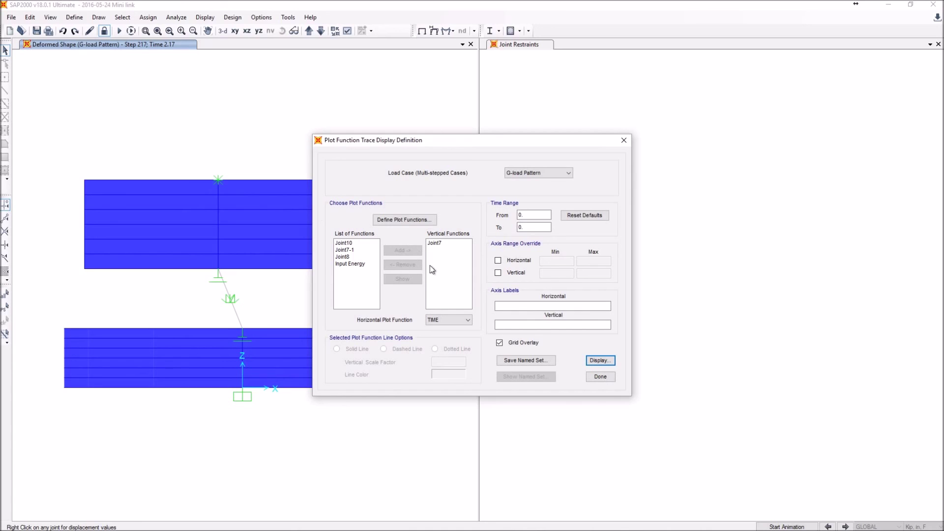
{"action": "left_click", "coordinate": [601, 361]}
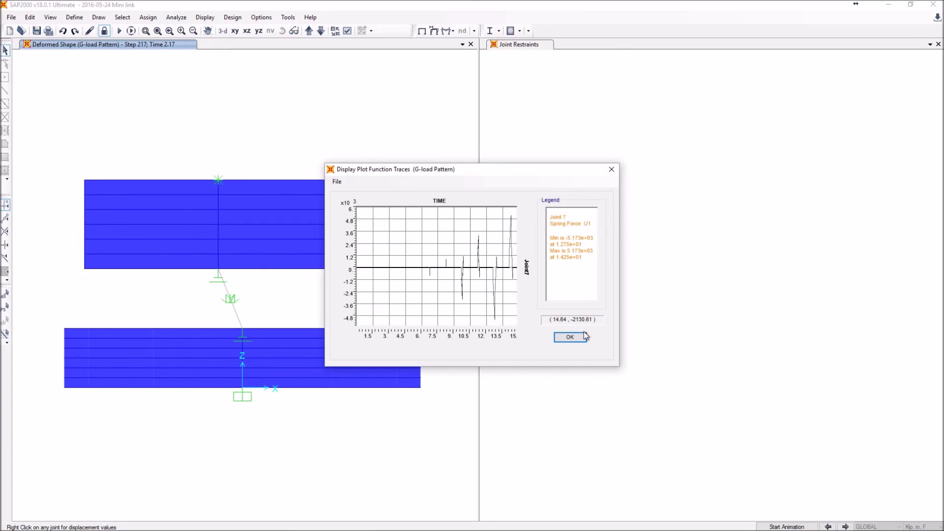
{"action": "left_click_drag", "start_coordinate": [362, 265], "coordinate": [395, 288]}
{"action": "left_click", "coordinate": [571, 337]}
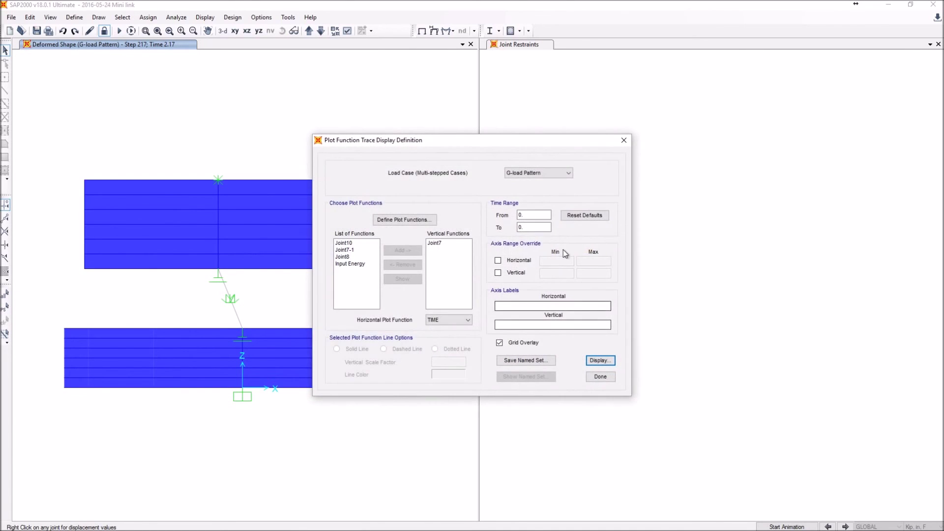
- Replot the Joint7 spring-force trace over 0–6 s and zoom into the 1–2.2 s portion
{"action": "type", "text": "6"}
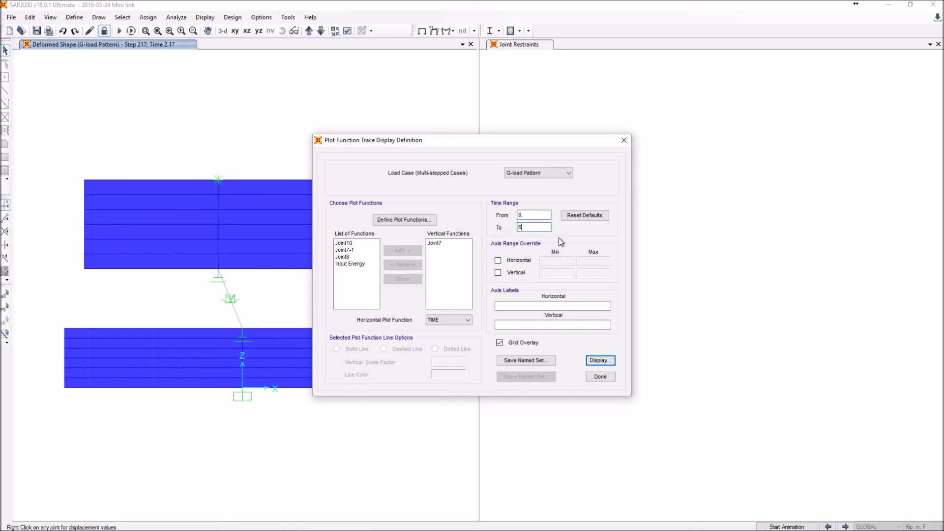
{"action": "left_click", "coordinate": [602, 362]}
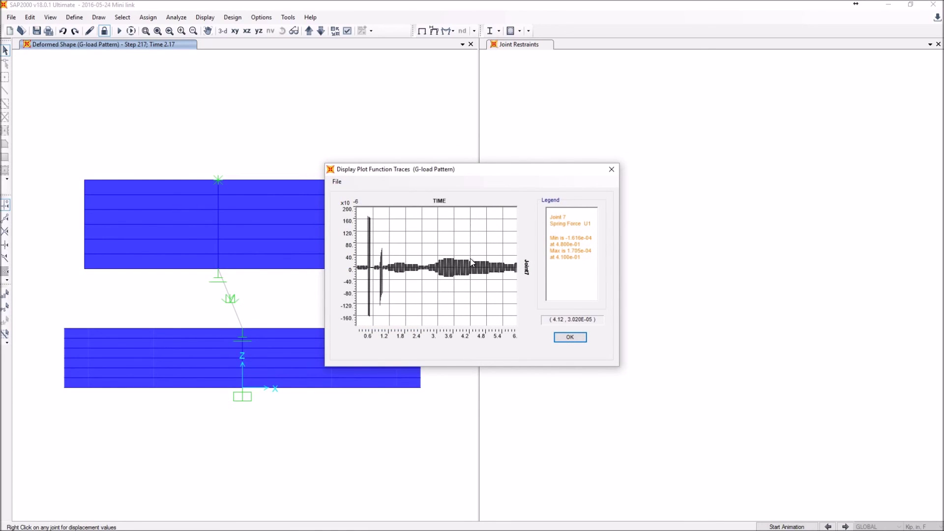
{"action": "left_click_drag", "start_coordinate": [468, 259], "coordinate": [359, 282]}
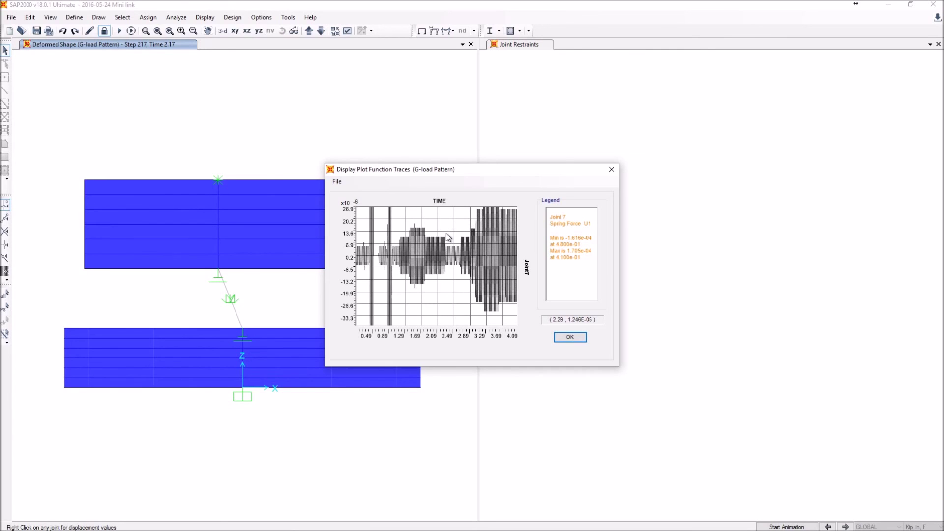
{"action": "left_click_drag", "start_coordinate": [444, 228], "coordinate": [391, 289]}
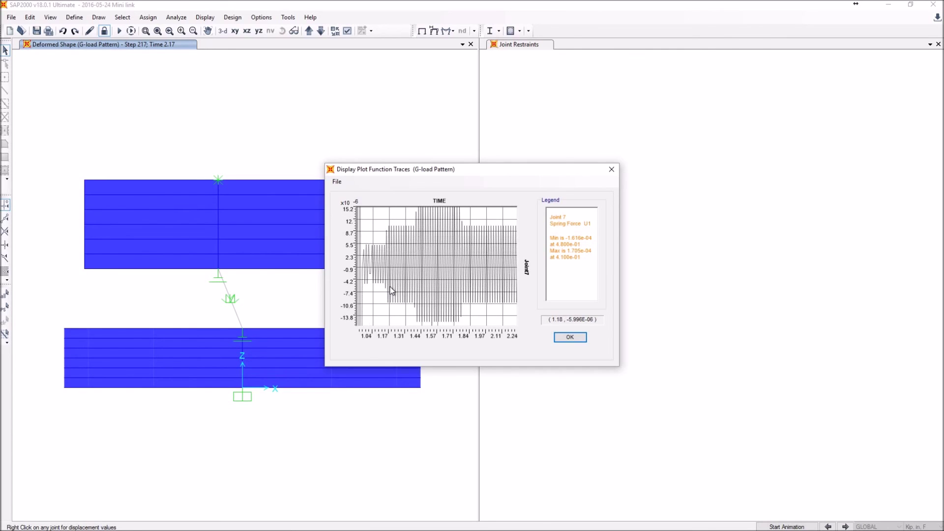
- Close the trace graph and plot function settings, returning to the deformed shape at step 217
{"action": "left_click", "coordinate": [570, 337]}
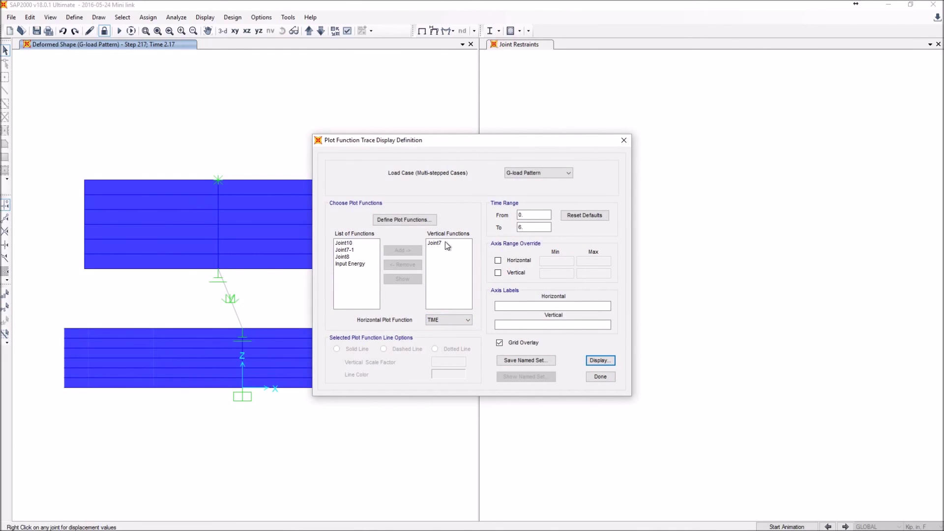
{"action": "left_click", "coordinate": [596, 376]}
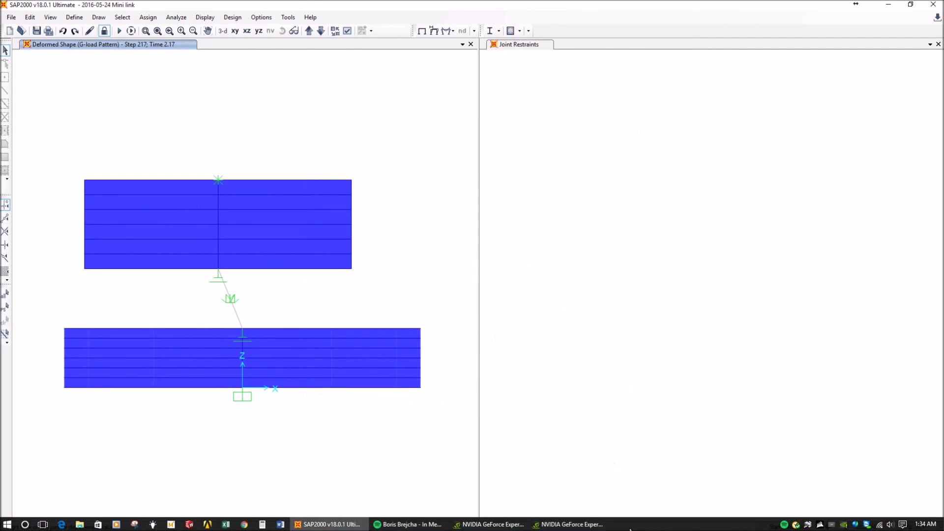
{"action": "left_click", "coordinate": [568, 524]}
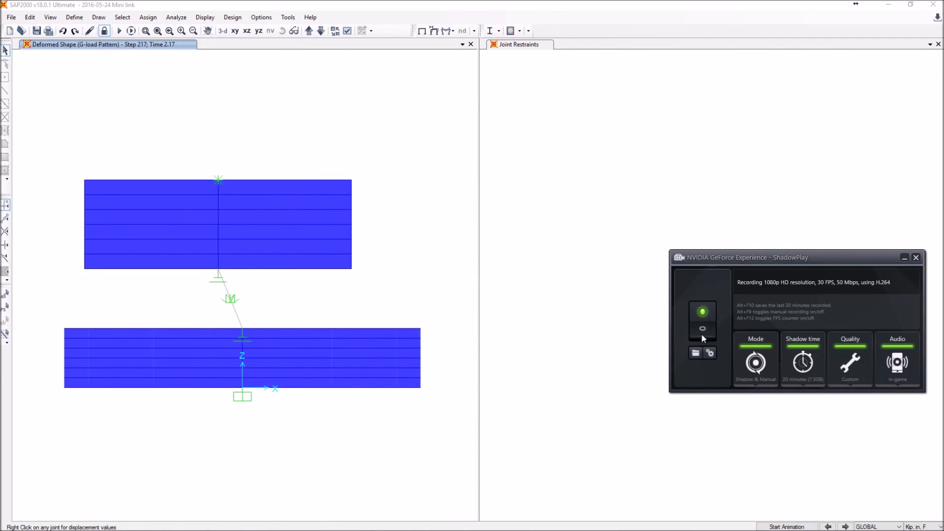